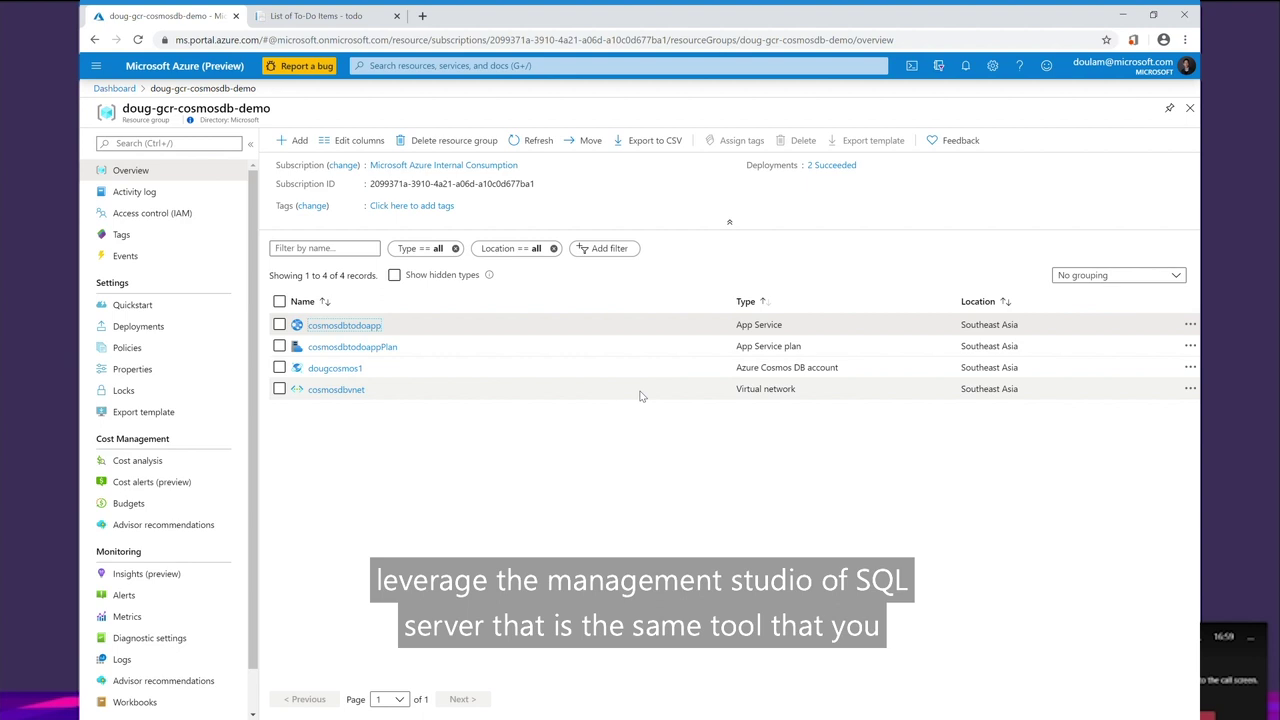
Review the overview of the cosmosdbtodoapp App Service and return to the doug-gcr-cosmosdb-demo resource group
left_click(374, 330)
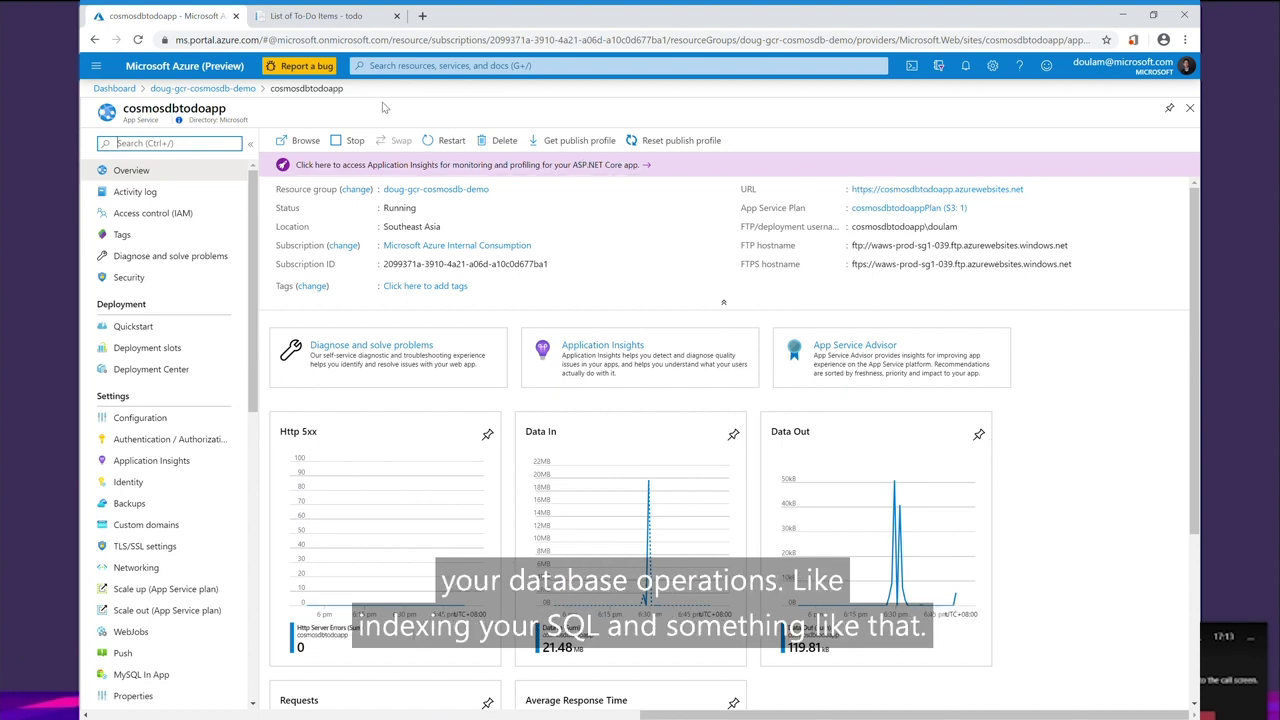
left_click(325, 14)
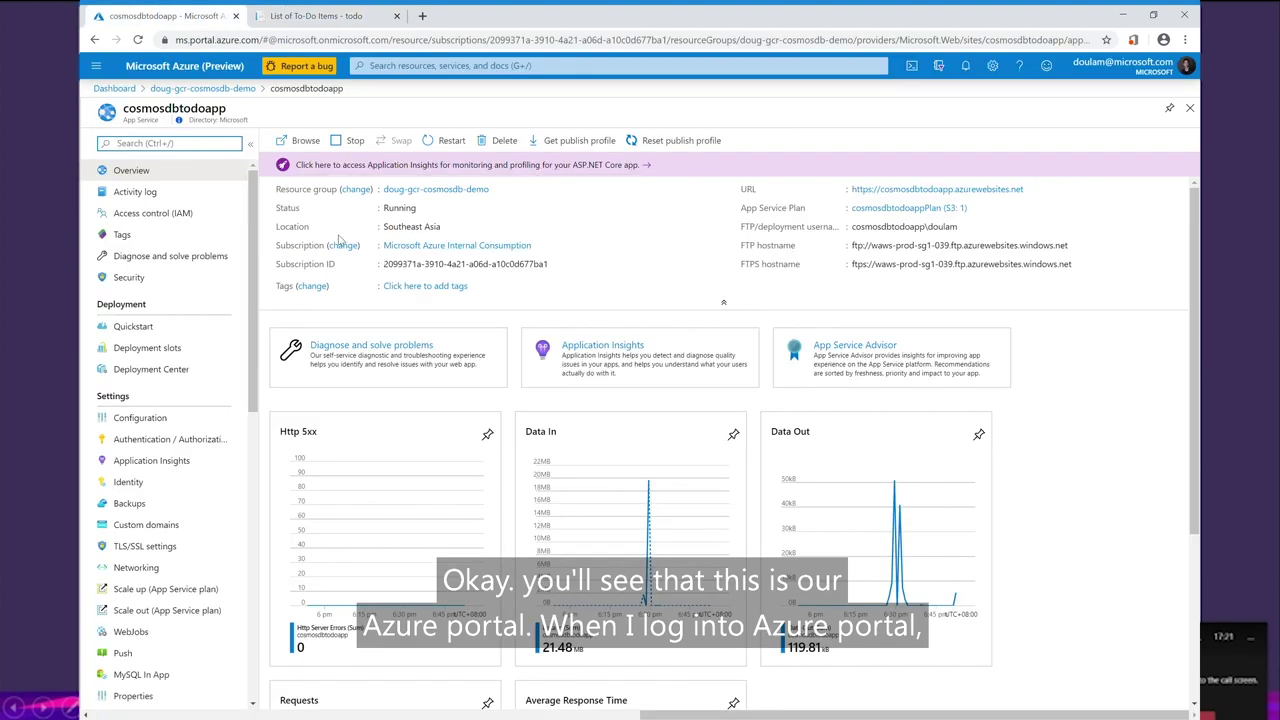
left_click(212, 86)
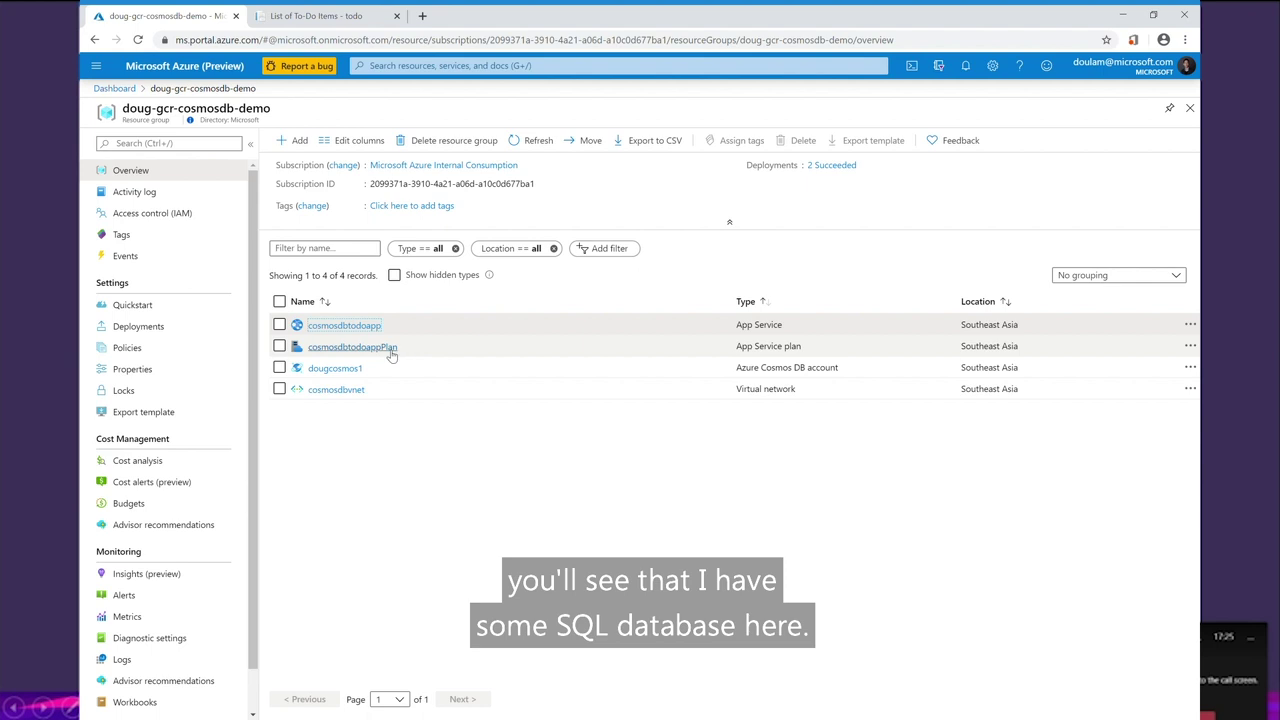
Open the dougcosmos1 Cosmos DB account and review its global data replication and default consistency settings
left_click(358, 370)
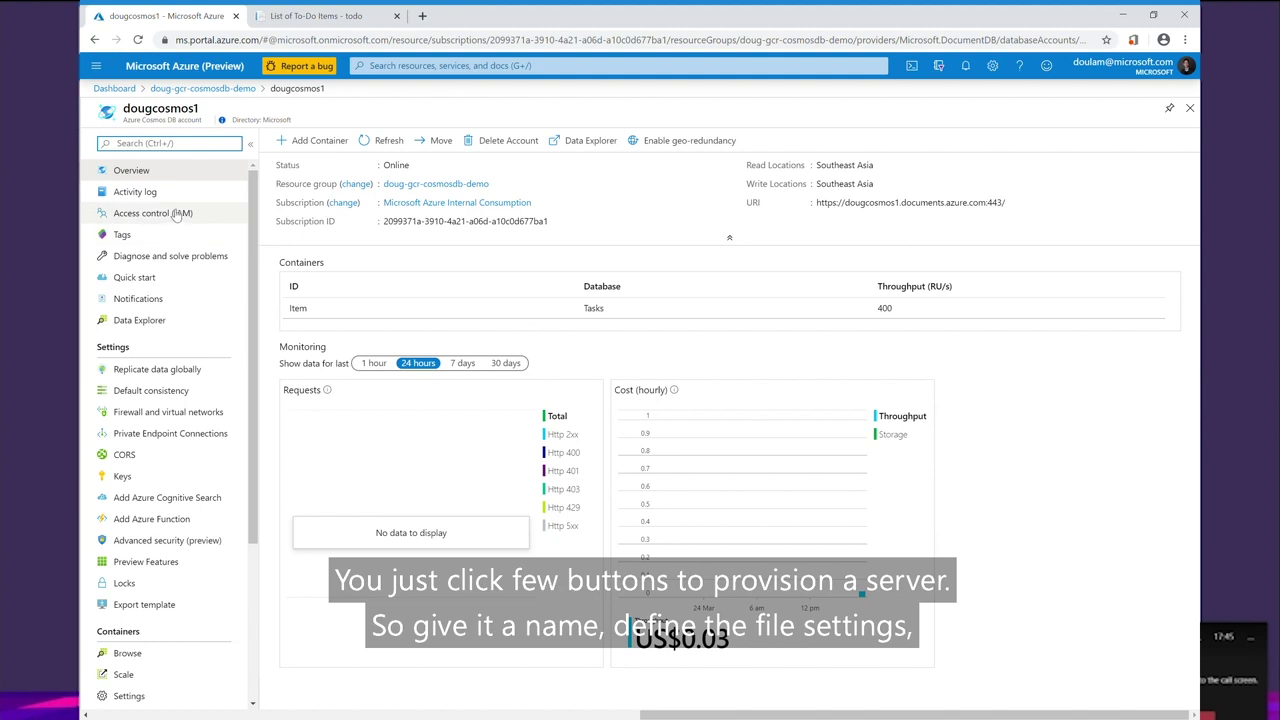
left_click(187, 378)
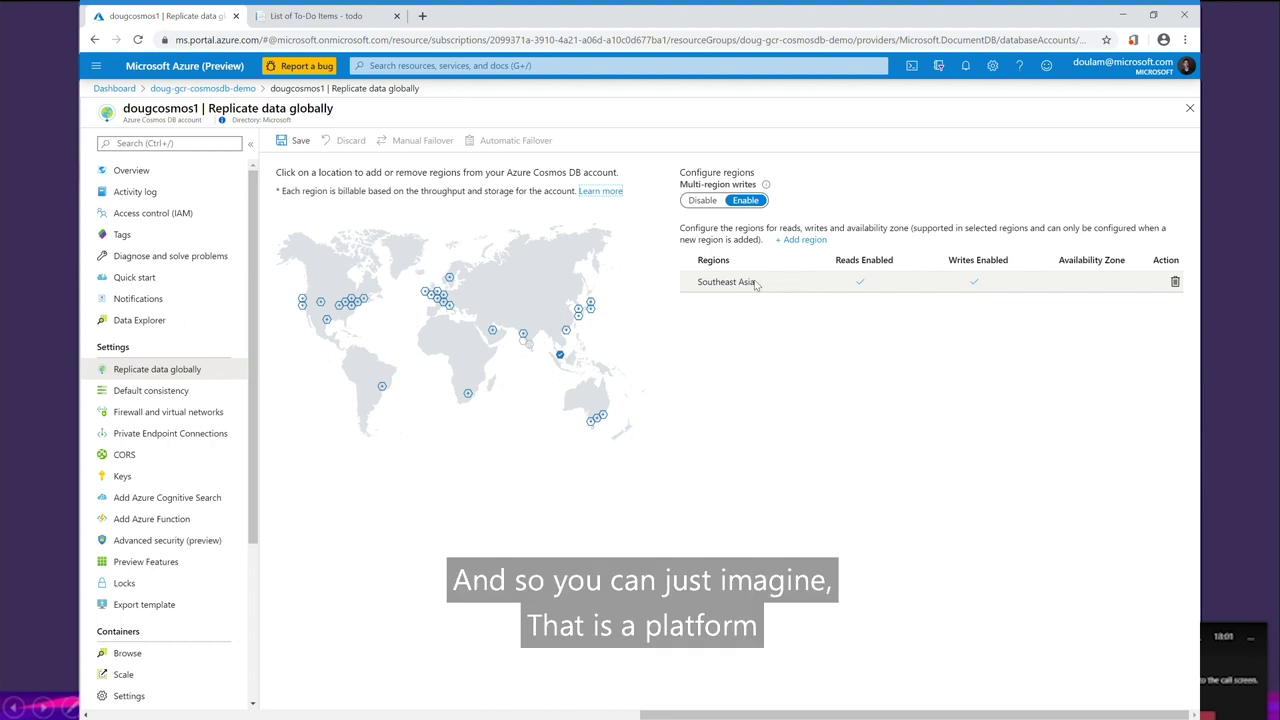
left_click(158, 396)
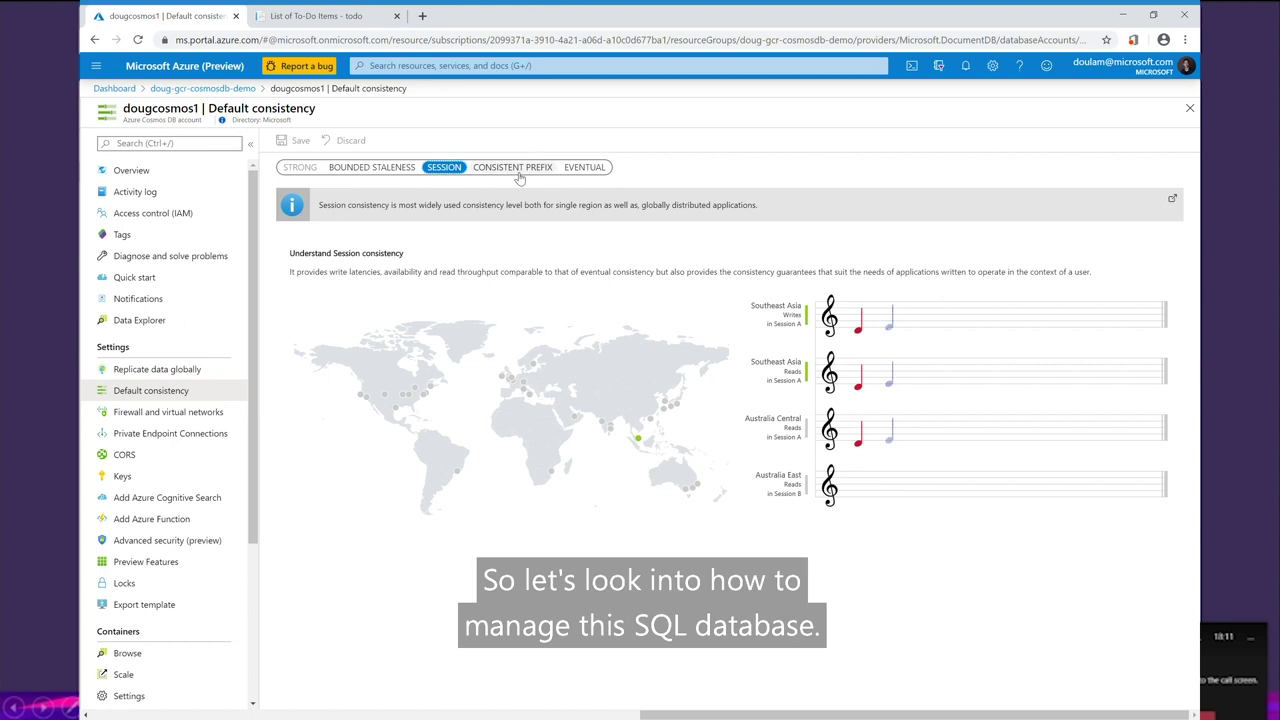
left_click(476, 168)
left_click(450, 168)
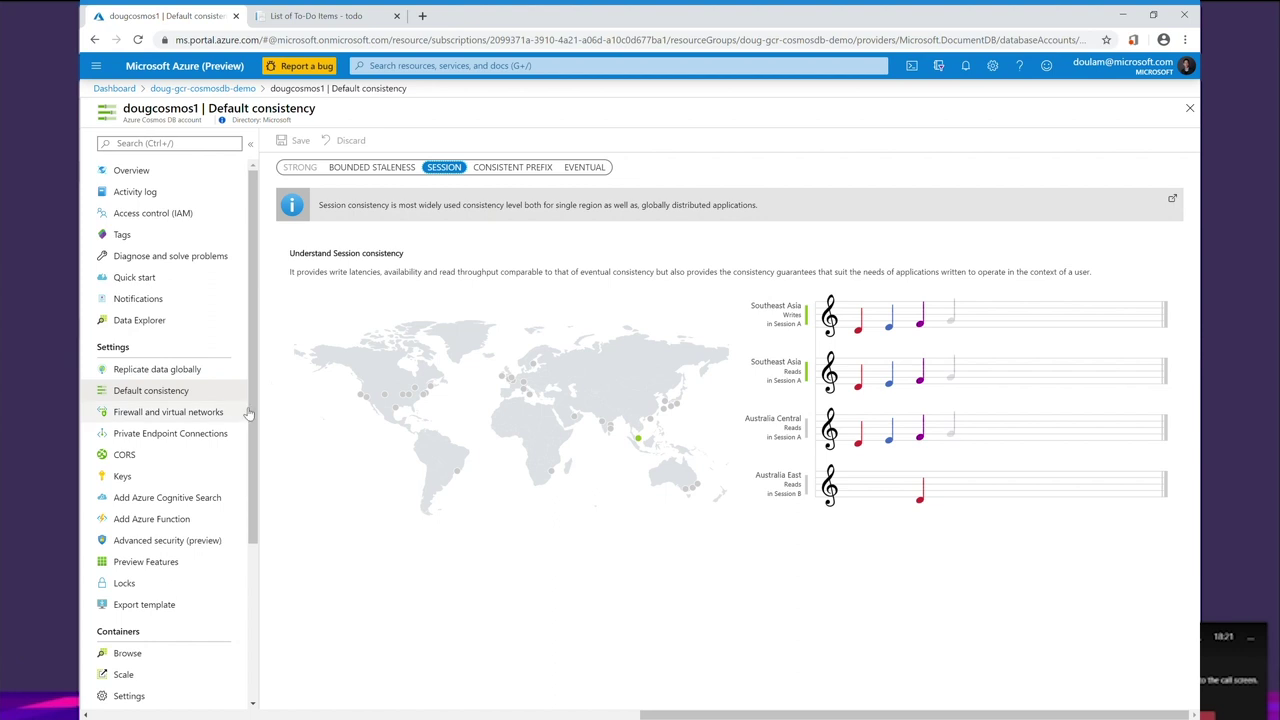
View the Selected networks options in the account's firewall and virtual network settings, and switch access back to All networks
left_click(200, 418)
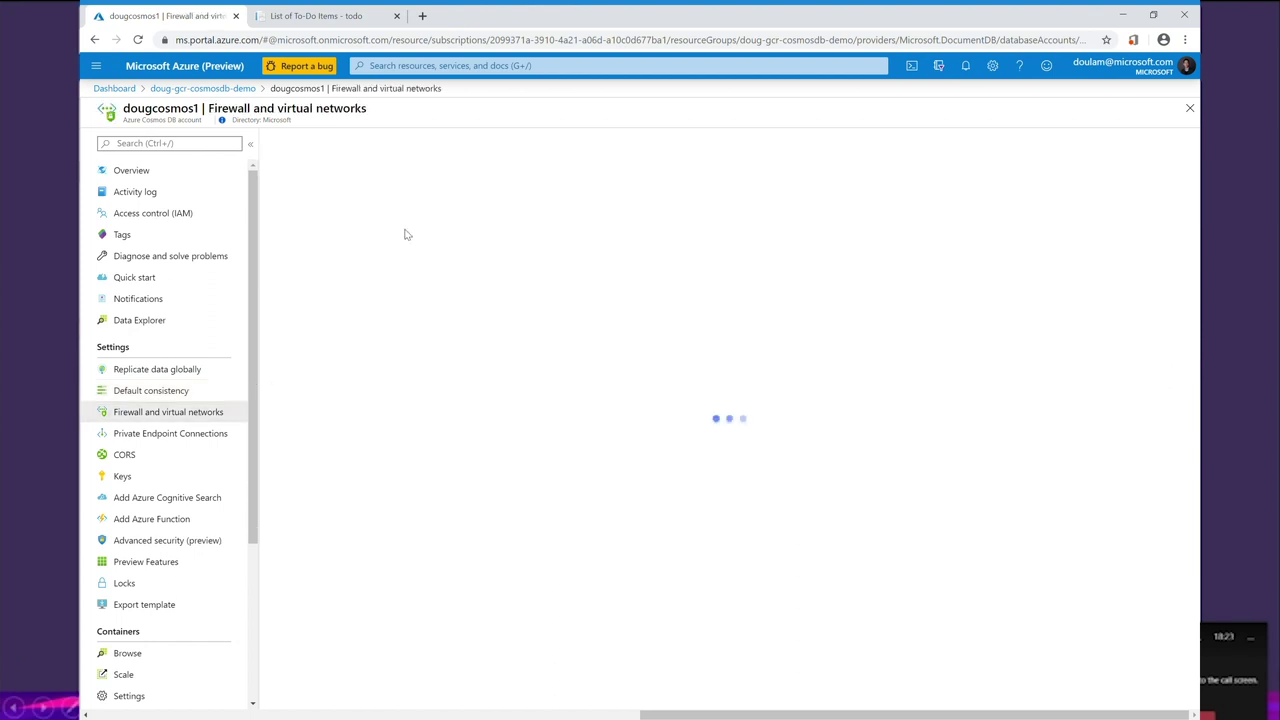
left_click(360, 157)
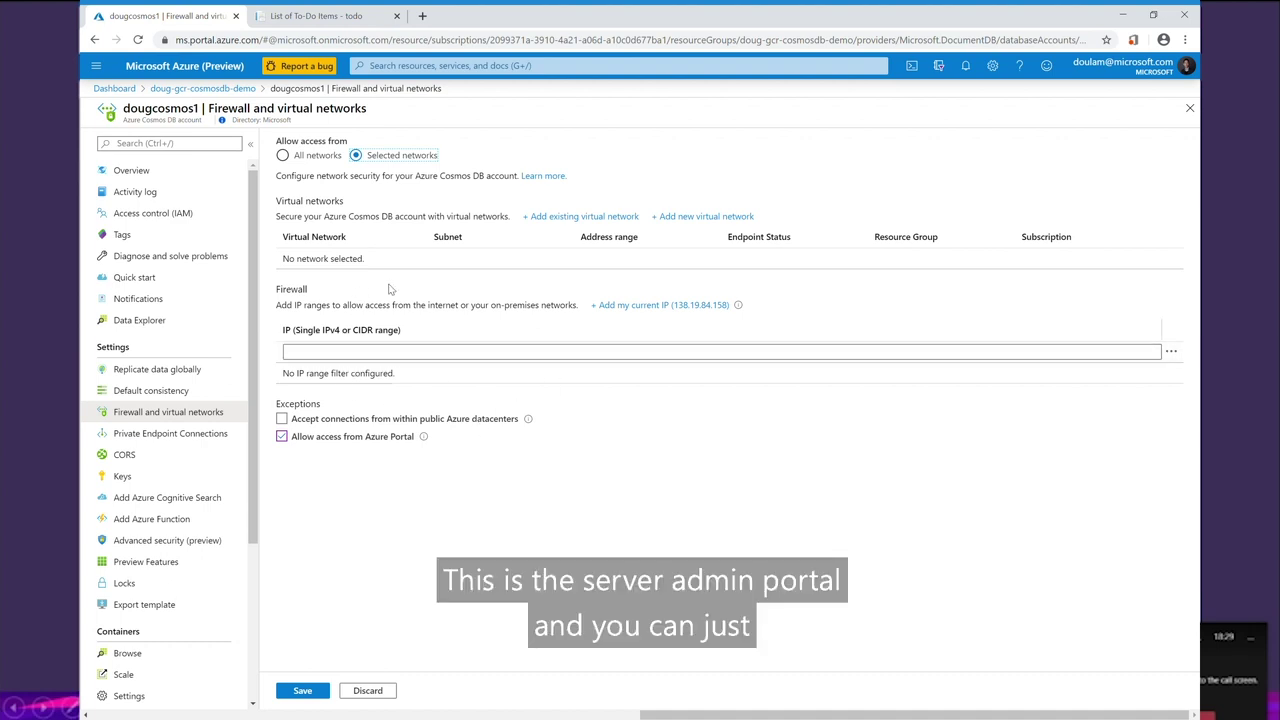
left_click(300, 160)
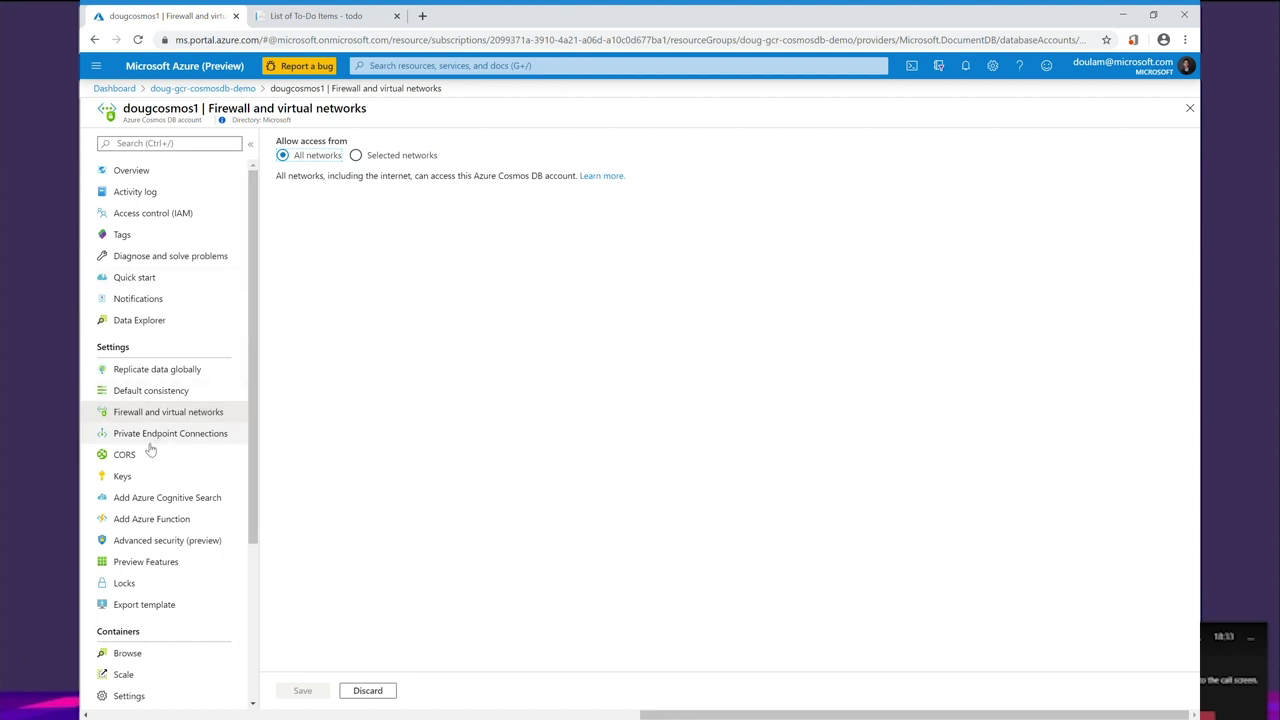
Review the Cosmos DB account's read-write keys and connection strings, and return to the account overview
left_click(122, 476)
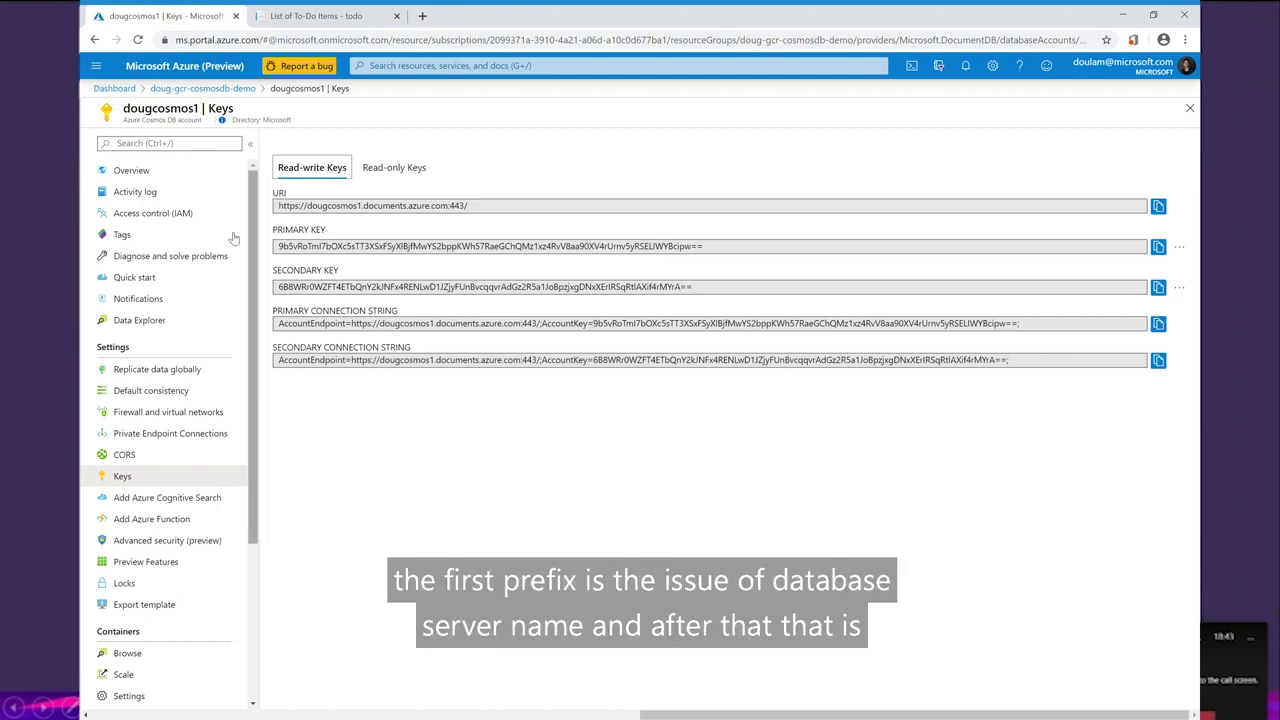
left_click(167, 180)
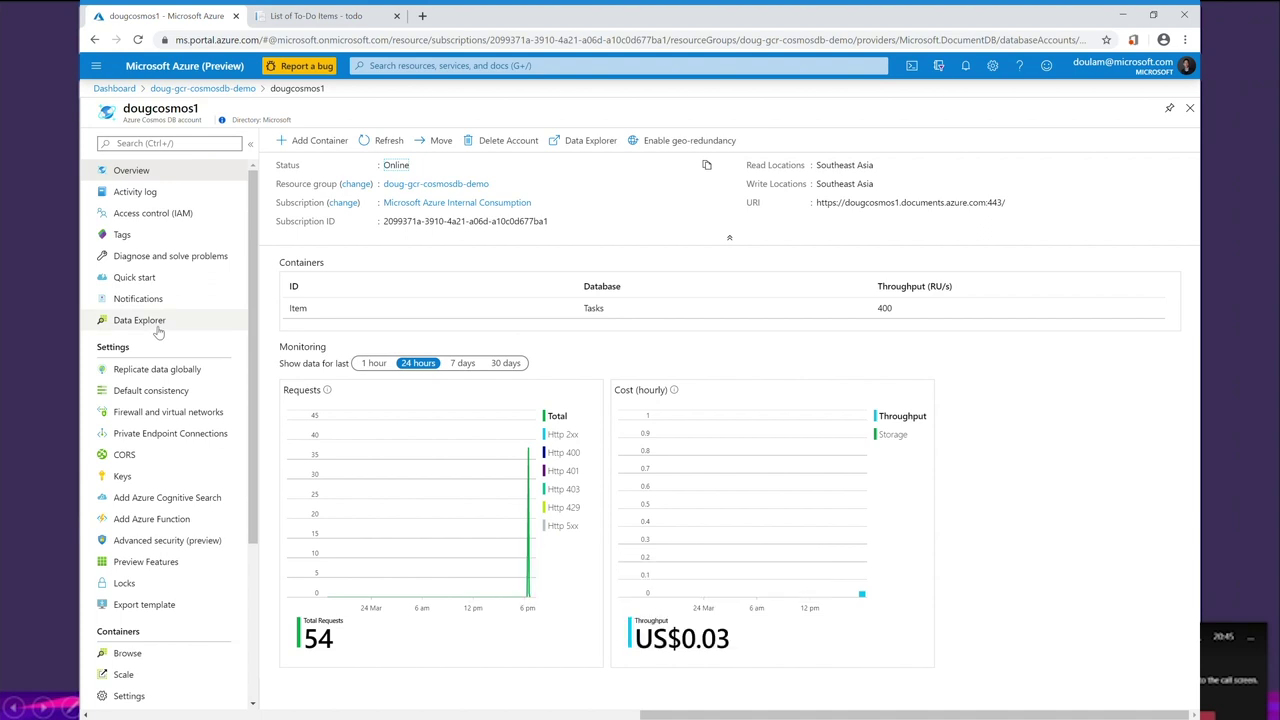
Check the to-do web app's list, and show the Items of the Tasks database's Item container in Data Explorer
left_click(315, 15)
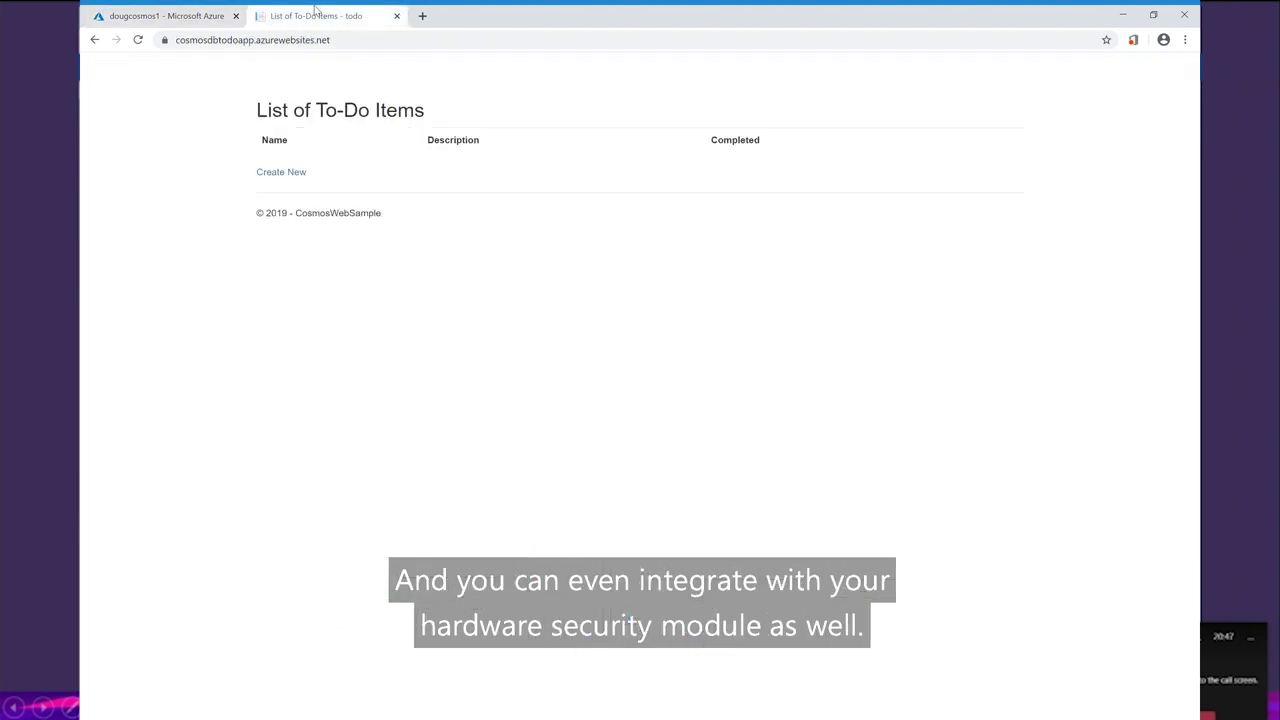
left_click(177, 9)
left_click(139, 322)
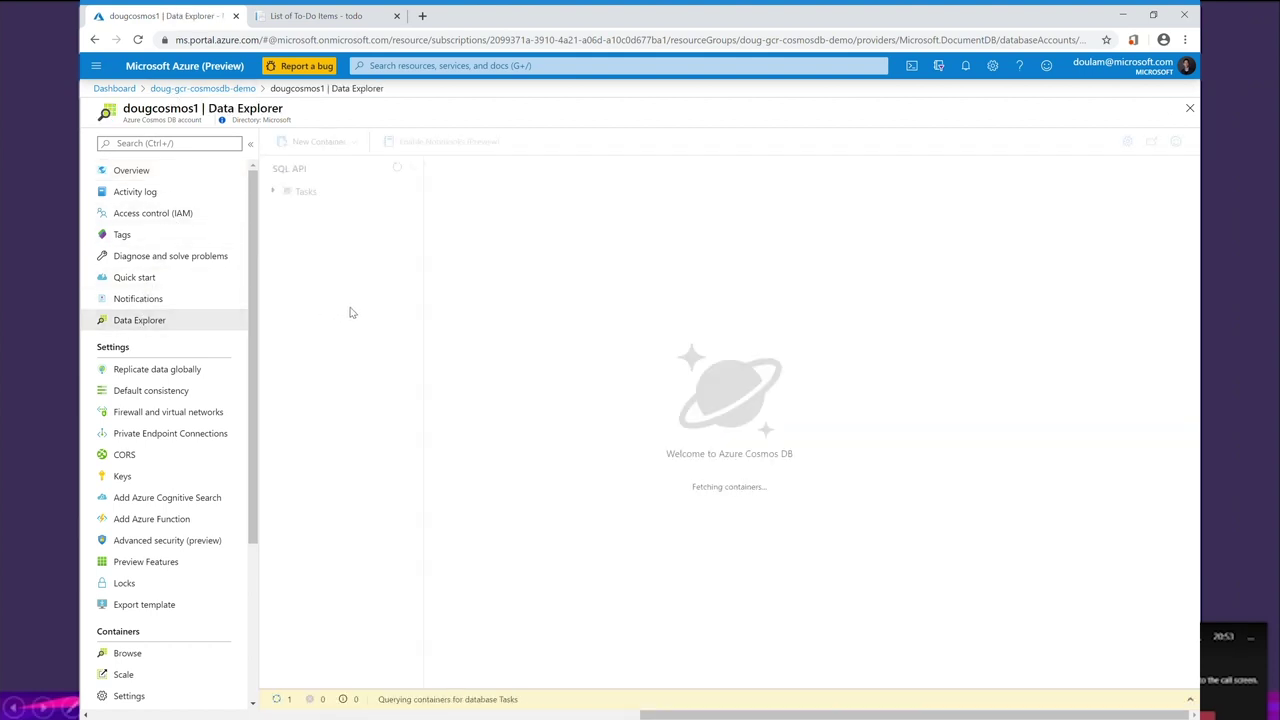
left_click(280, 196)
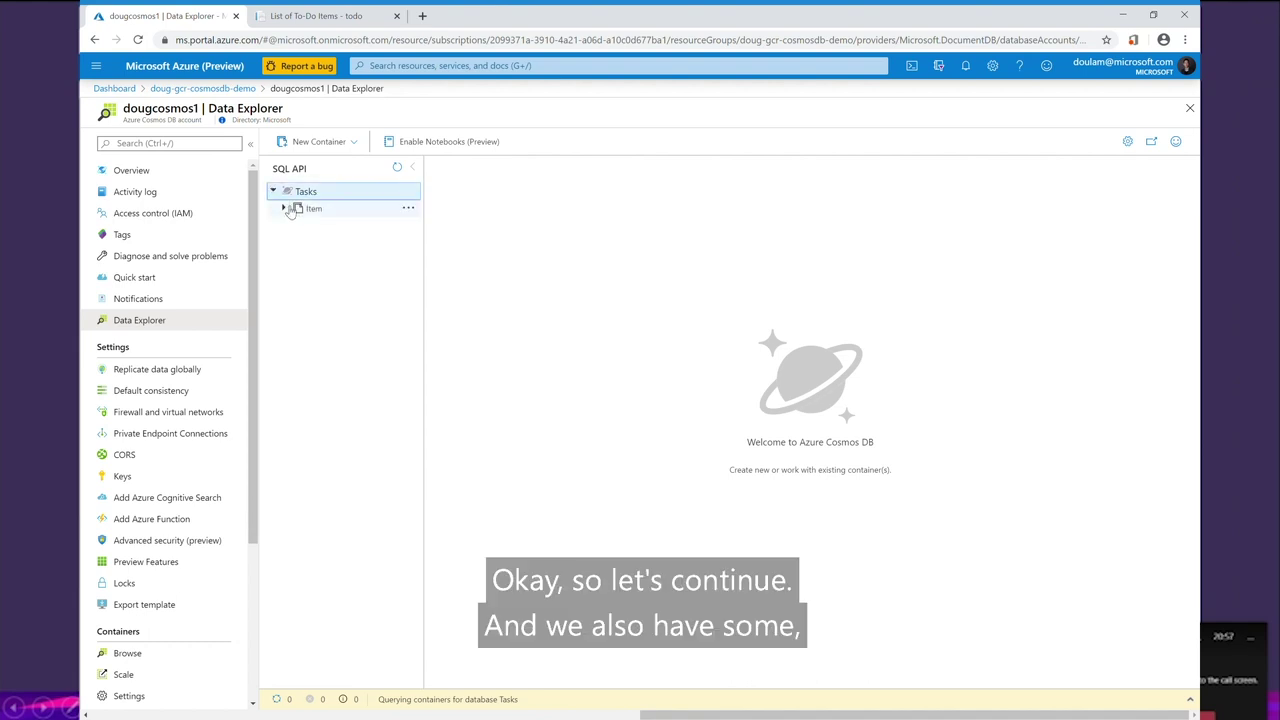
left_click(289, 209)
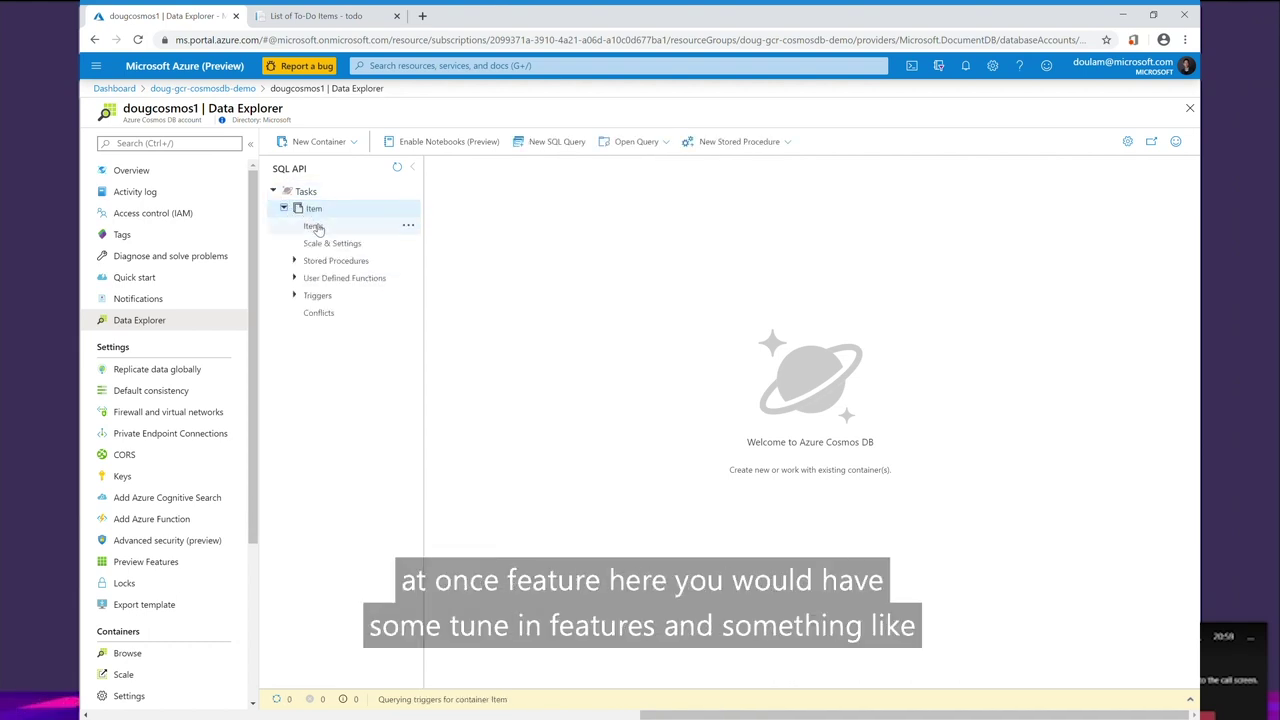
left_click(313, 226)
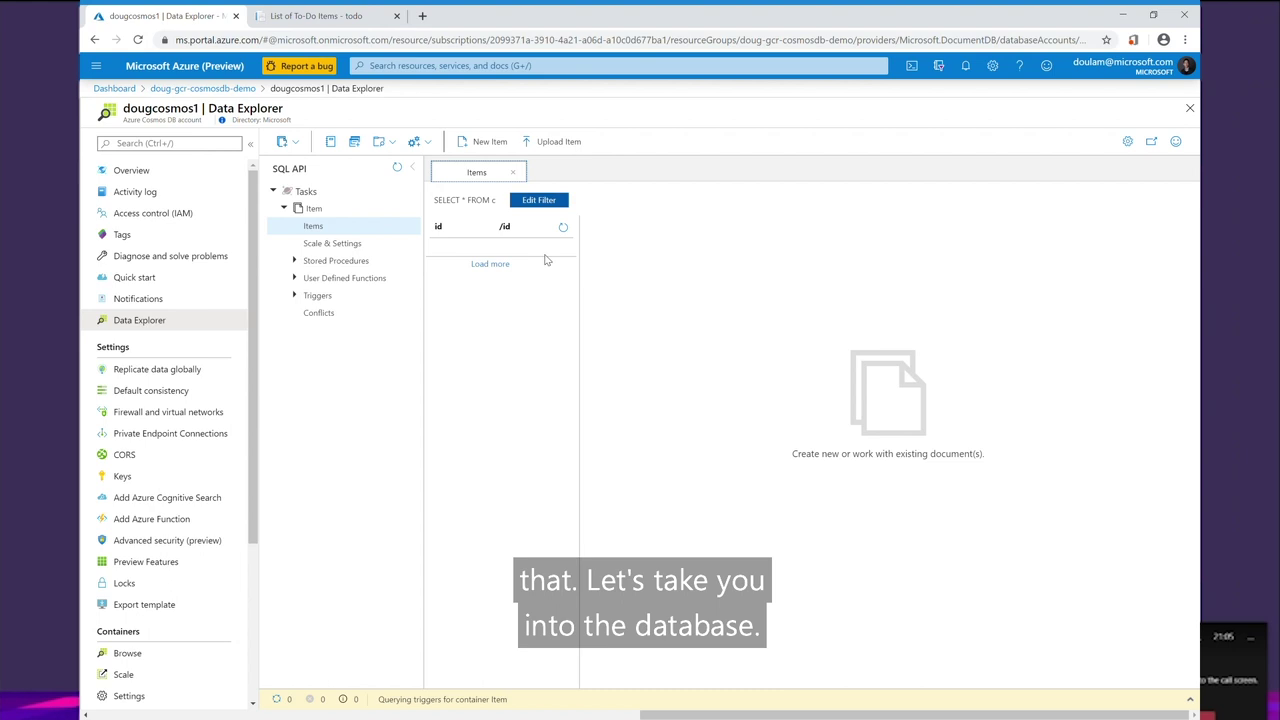
Create a to-do item in the web app named "Cosmos deployment" with the description "Deploy DB to Cosmos DB with SQL API"
key("ctrl+Tab")
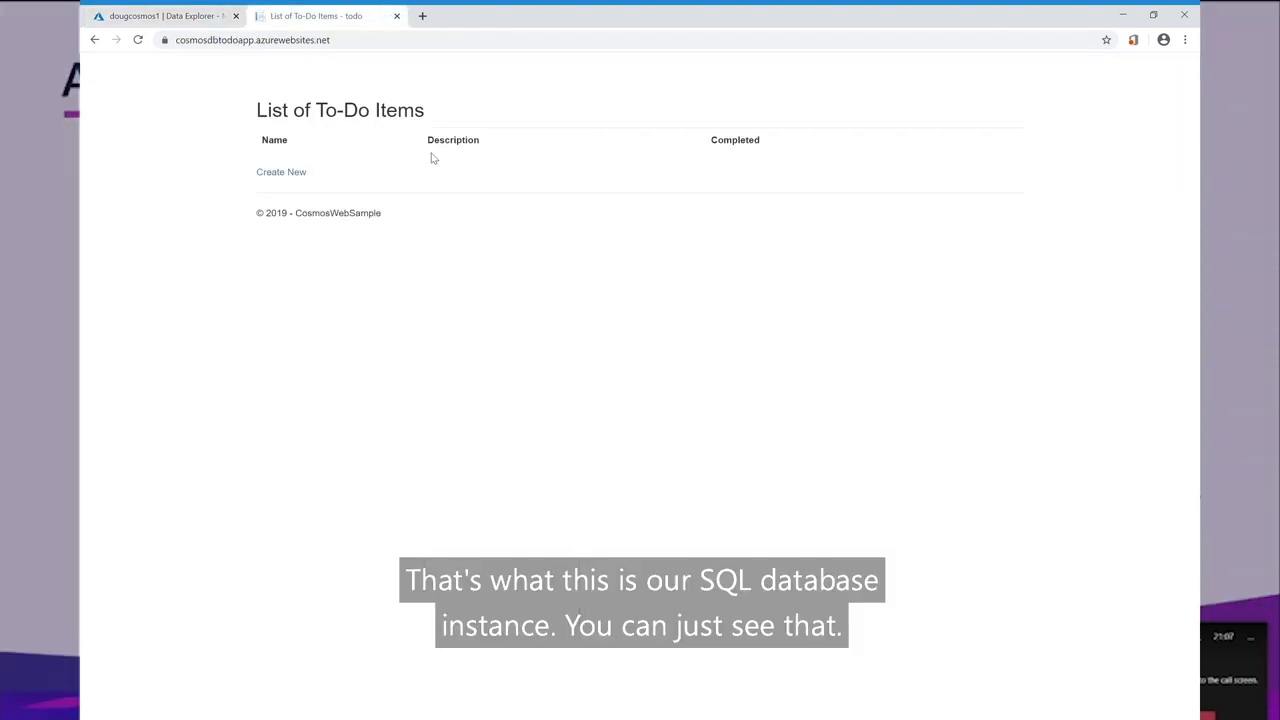
left_click(289, 175)
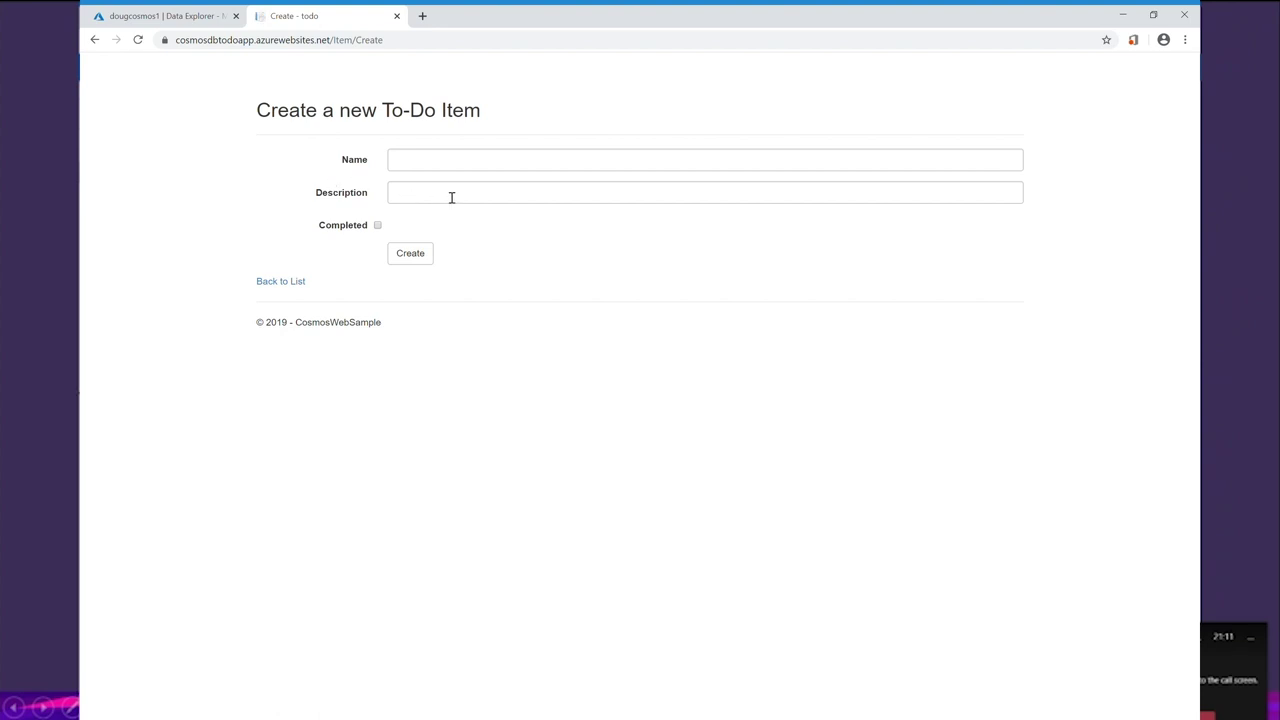
left_click(470, 168)
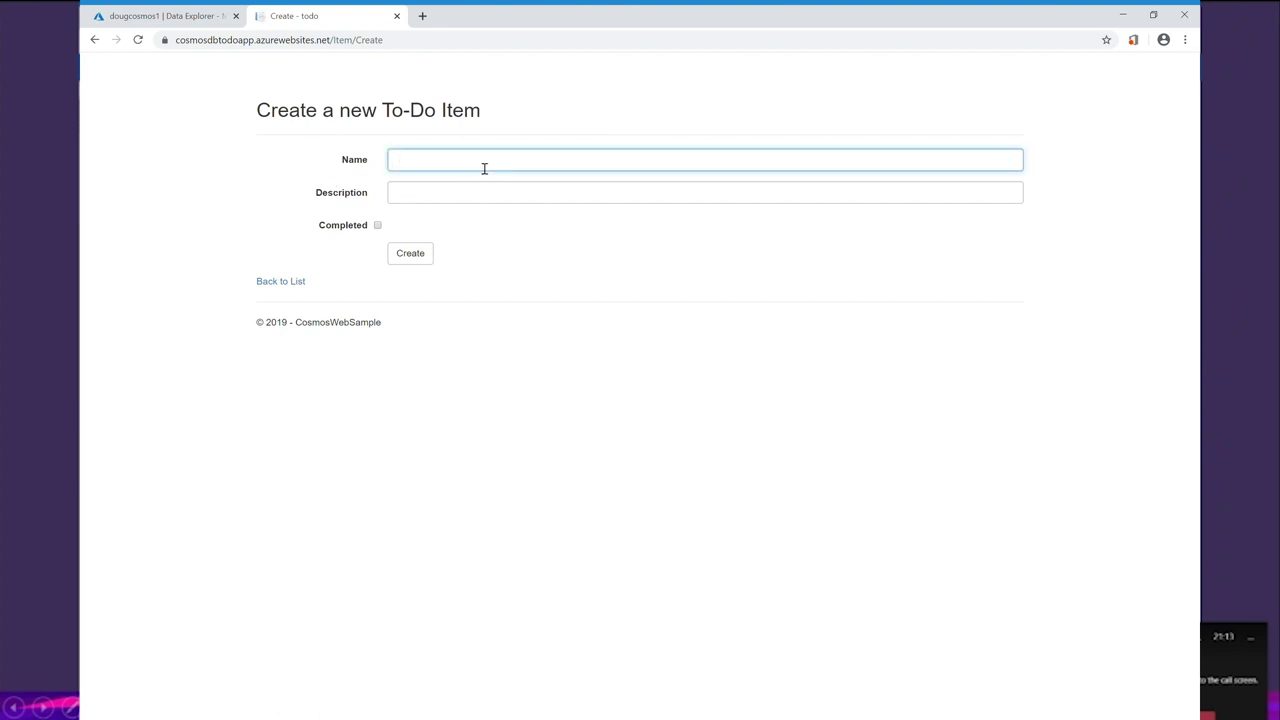
type("Cosmos")
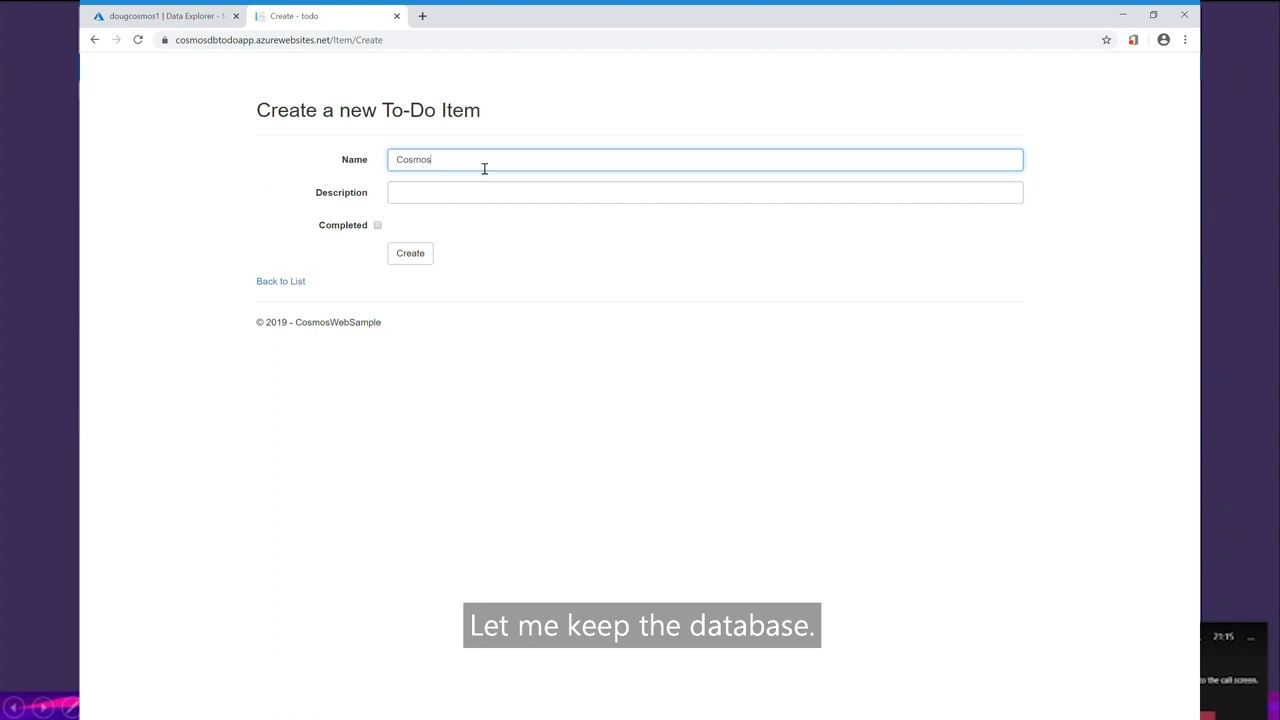
type(" deployment")
key("Tab")
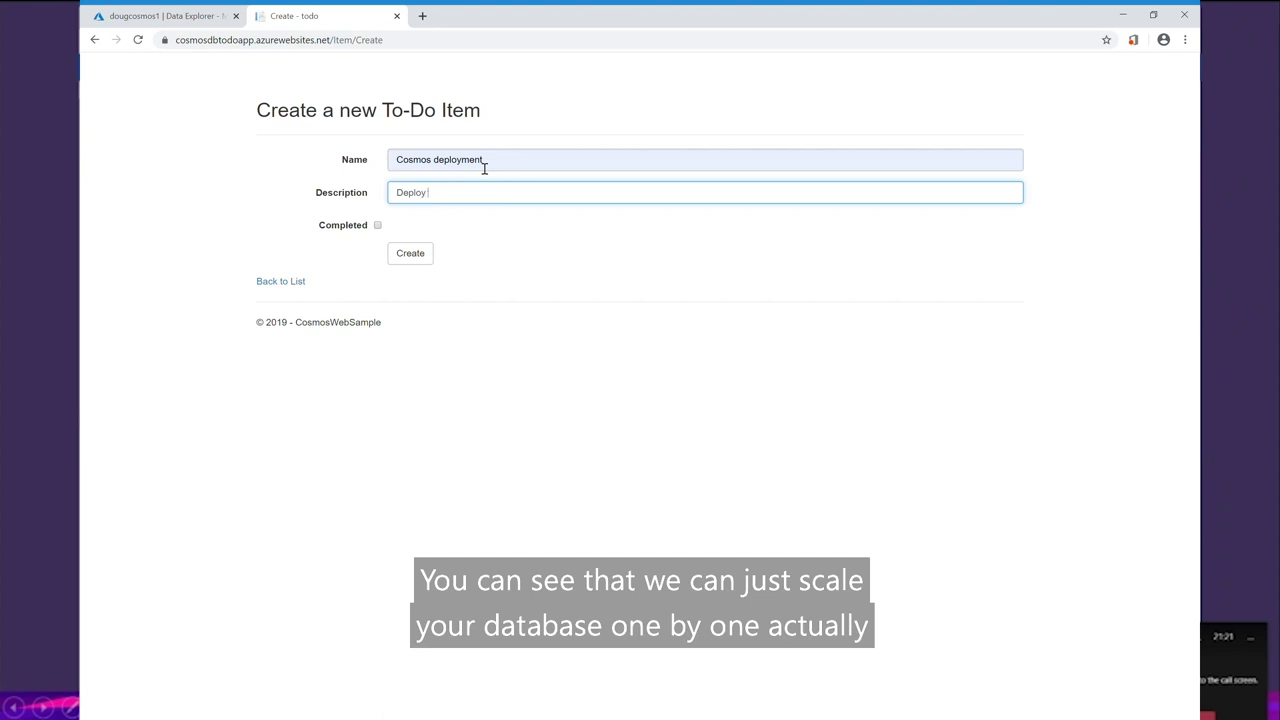
type("Deploy DB to Cos")
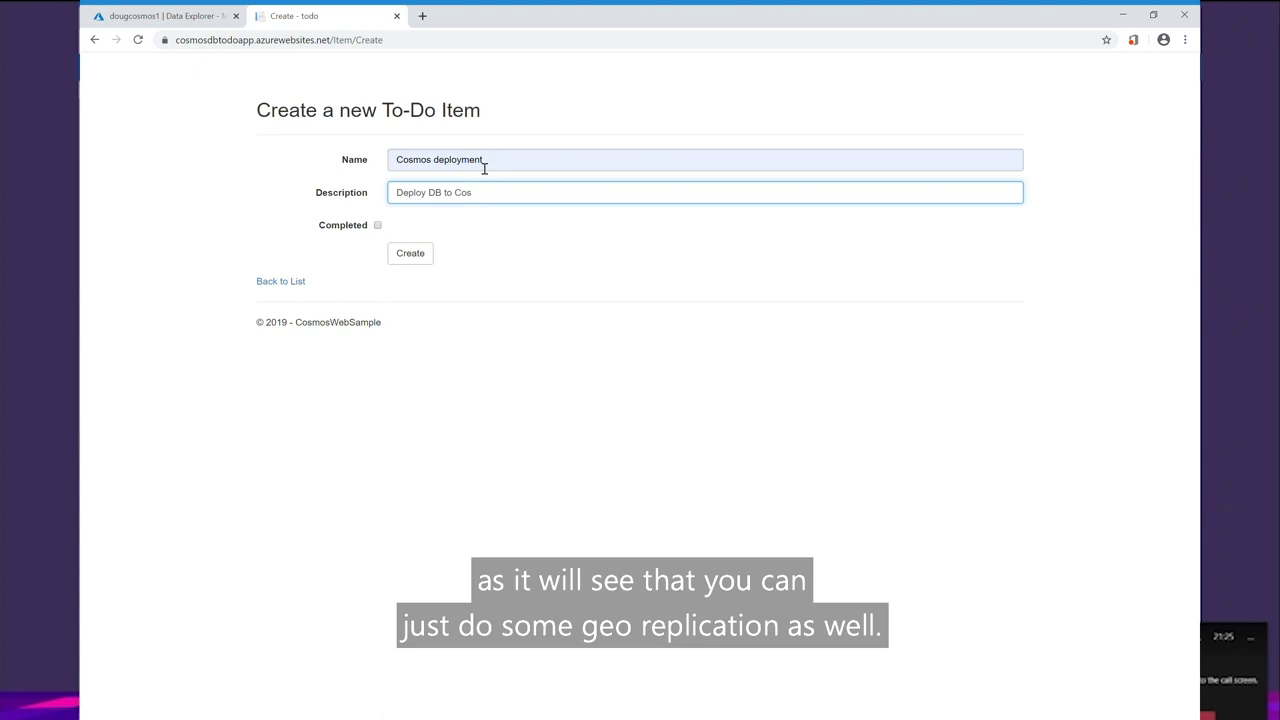
type("mos D")
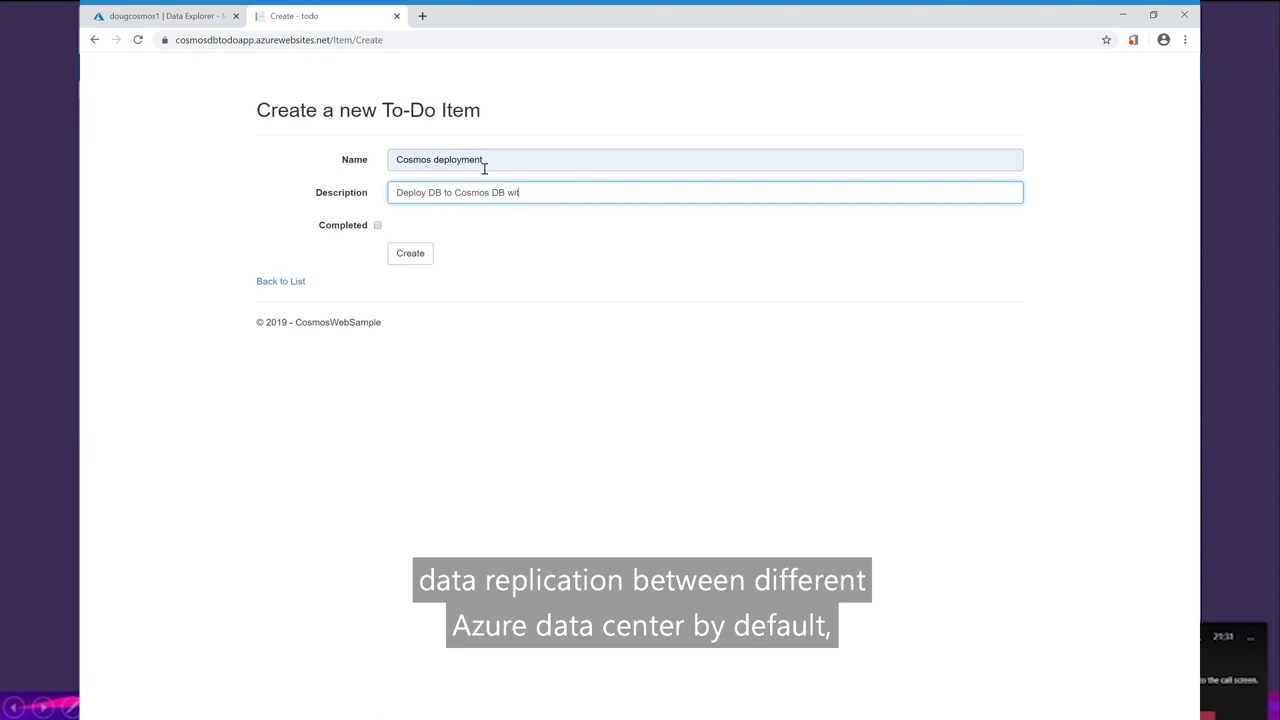
type("B with SQL API")
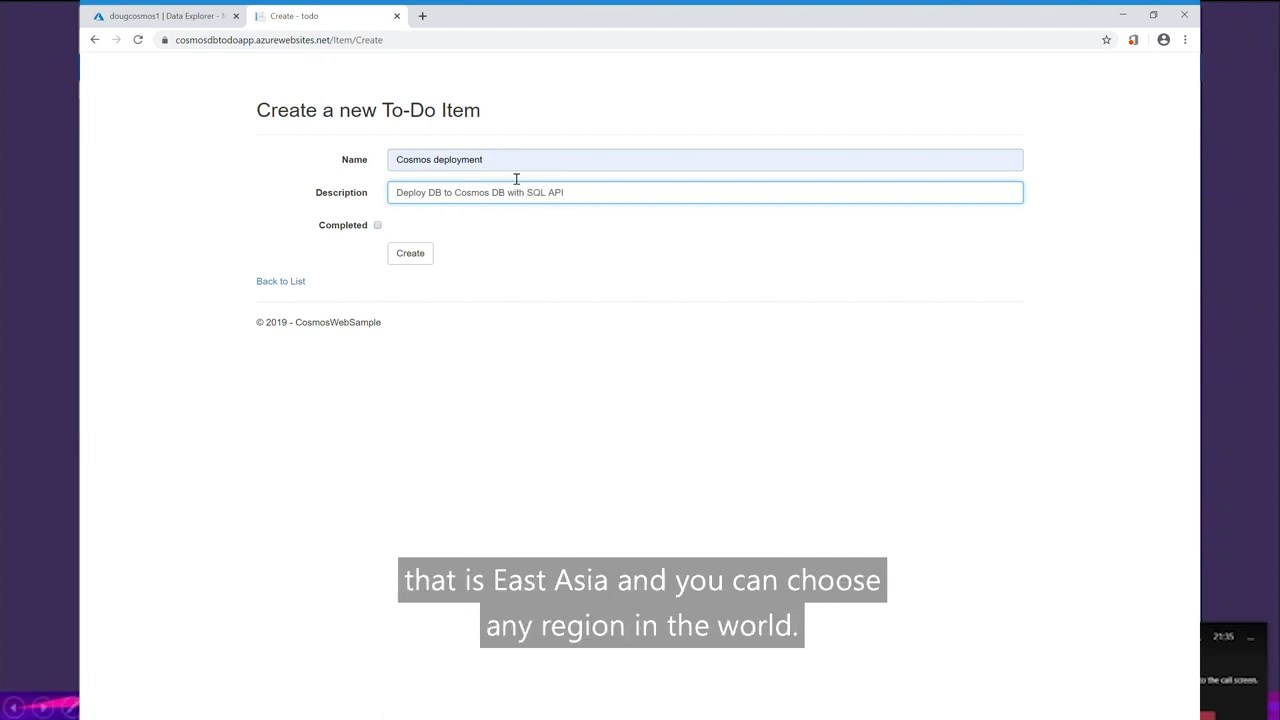
left_click(411, 256)
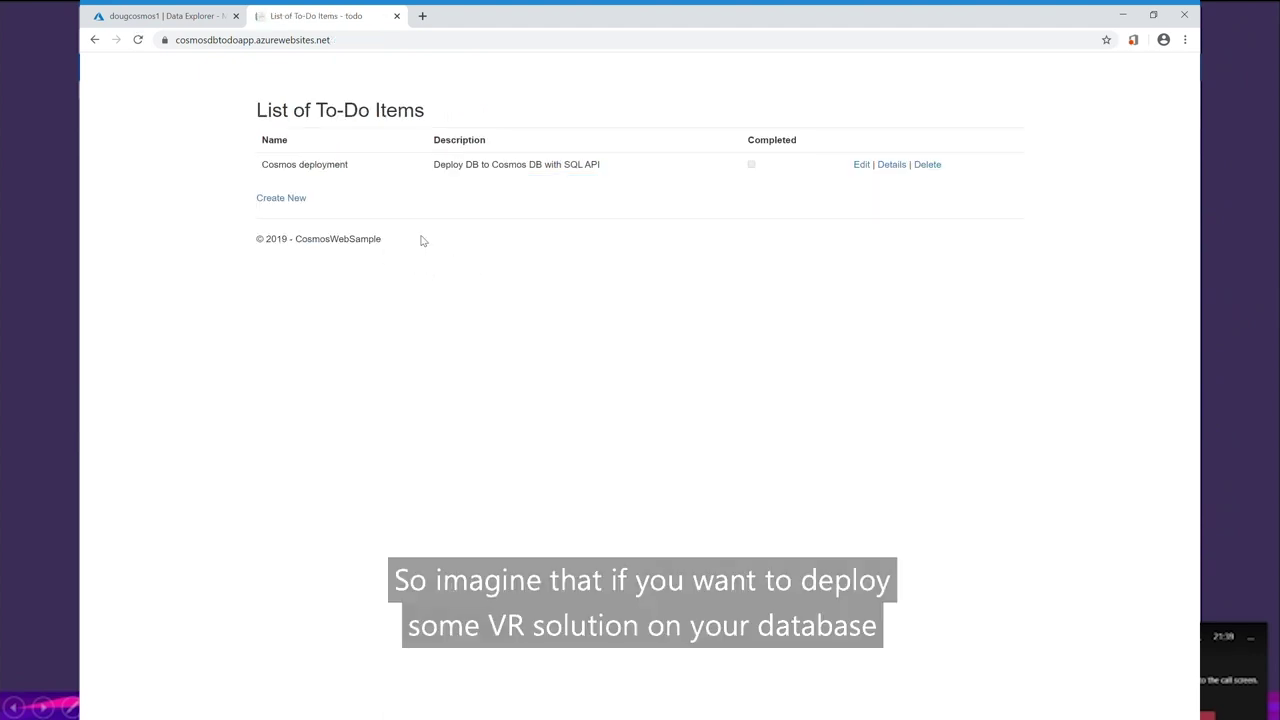
Create a to-do item in the web app named "App deployment" with the description "Deploy .NET Core App to App Services"
left_click(296, 200)
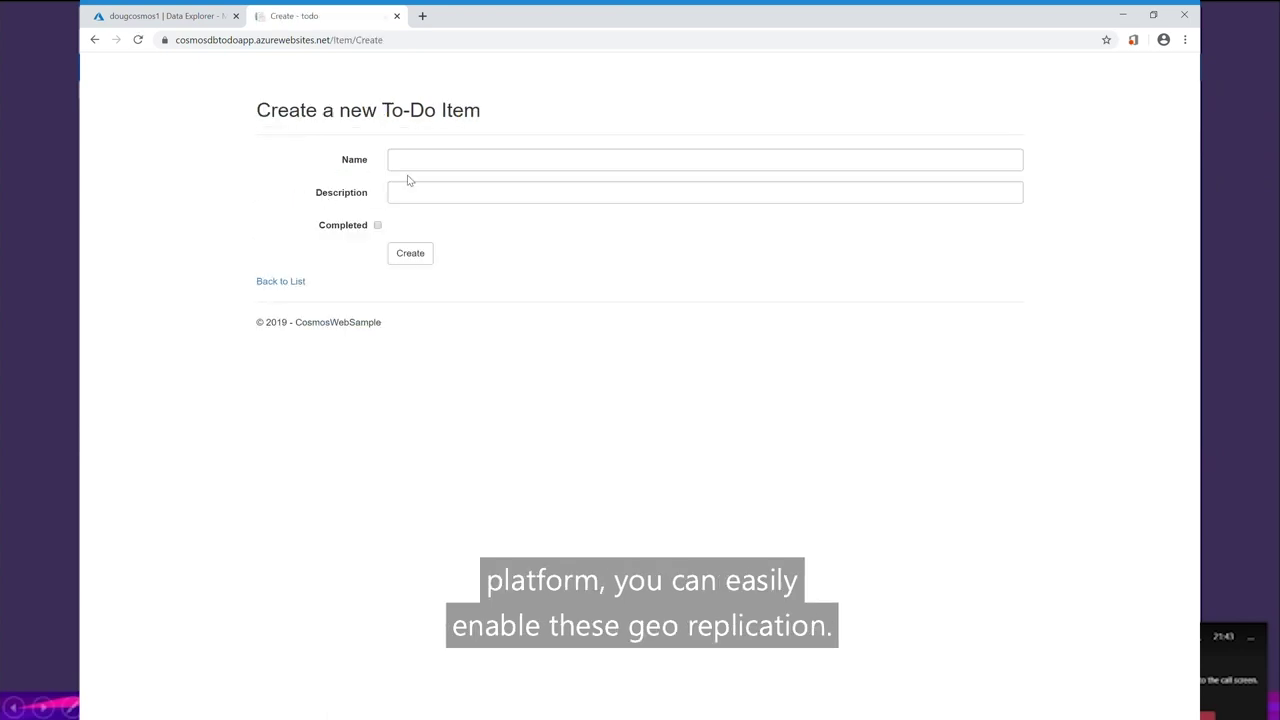
left_click(433, 164)
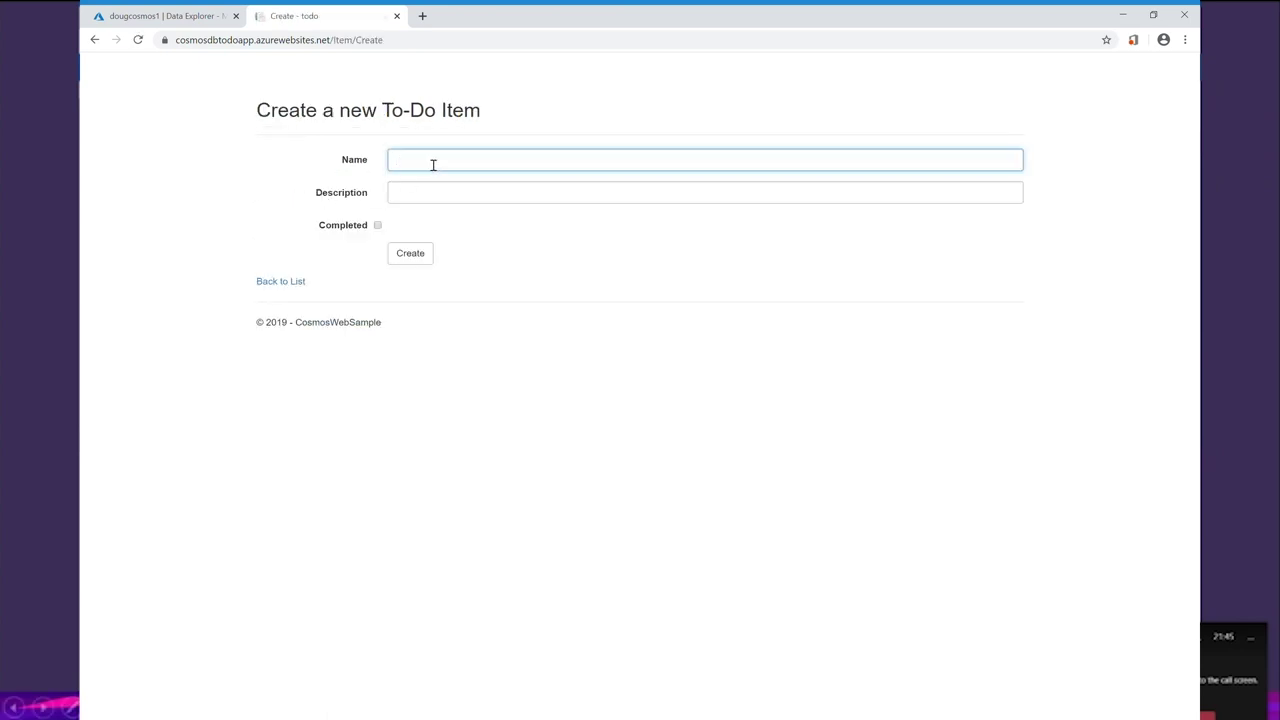
type("App deployment")
key("Tab")
type("D")
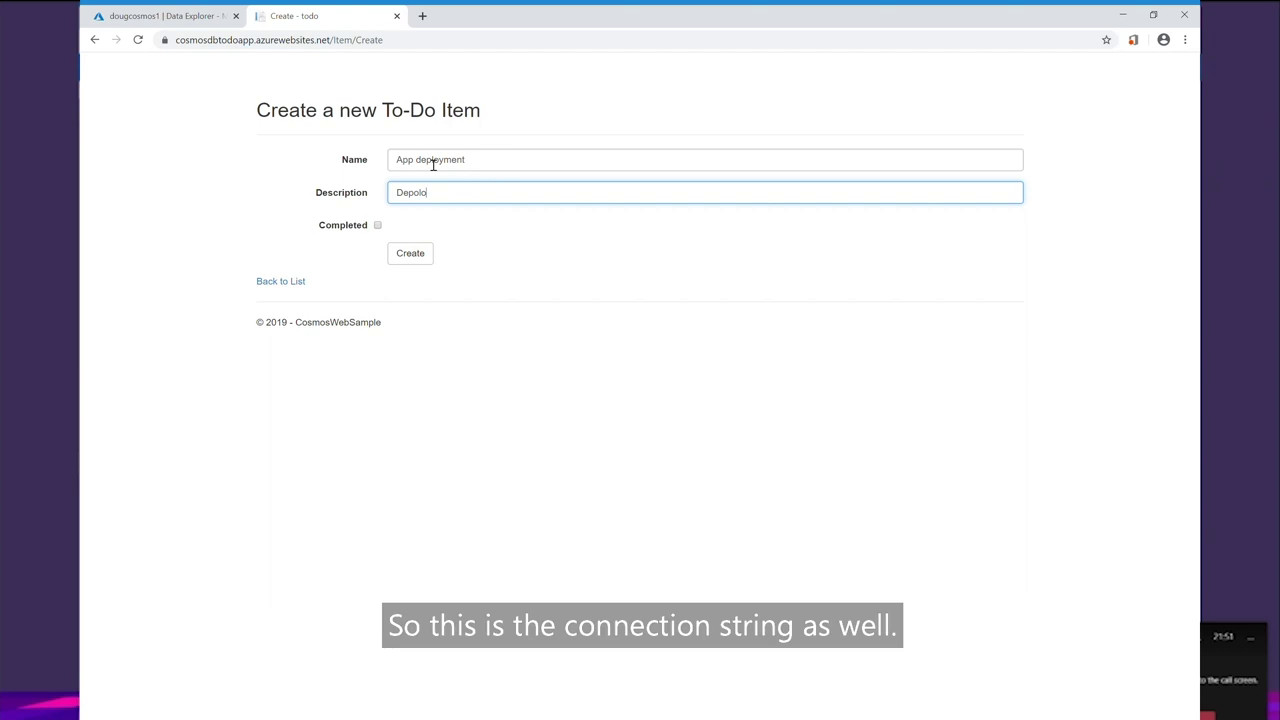
type("eploy")
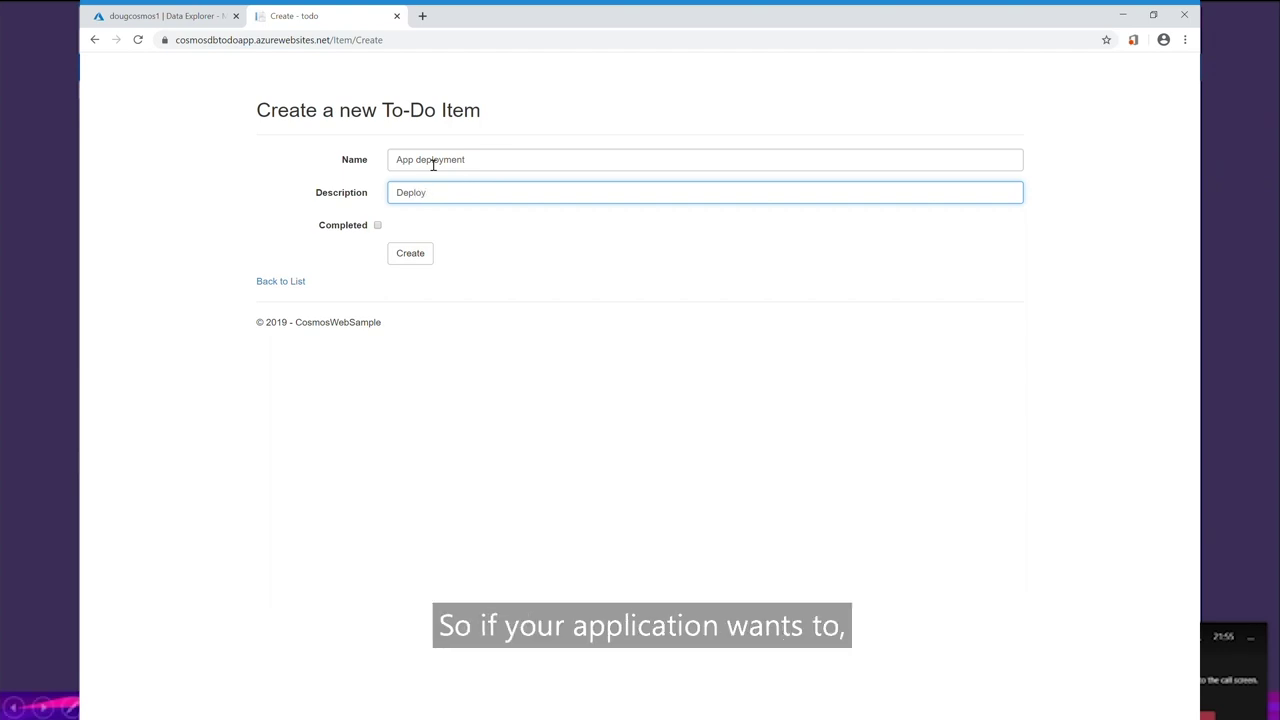
type(" ASP")
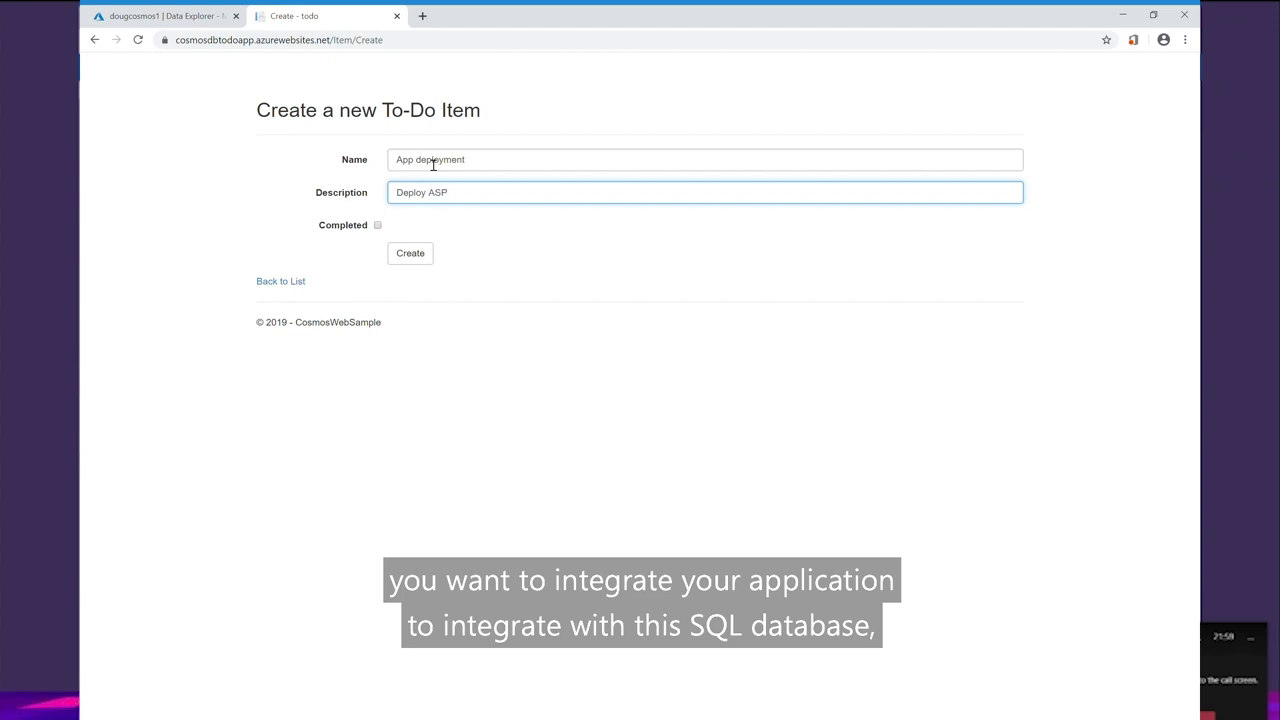
key("BackSpace")
key("BackSpace")
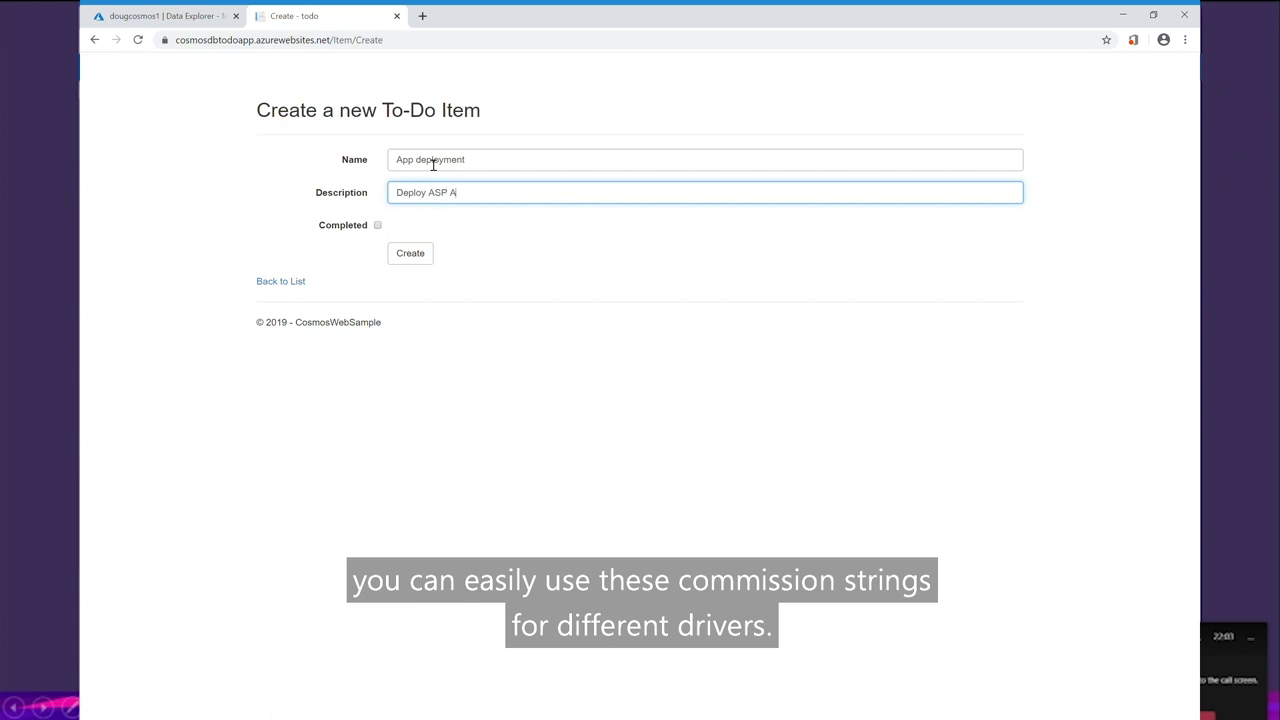
type("P")
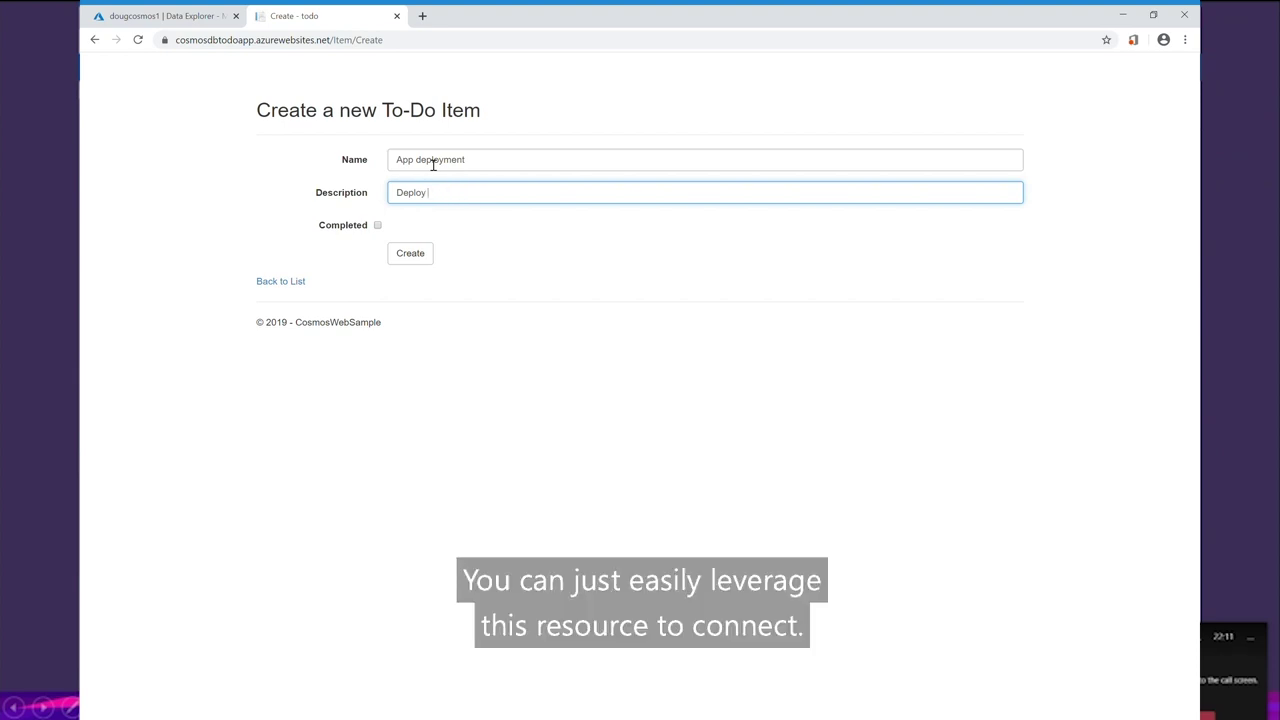
type(".N")
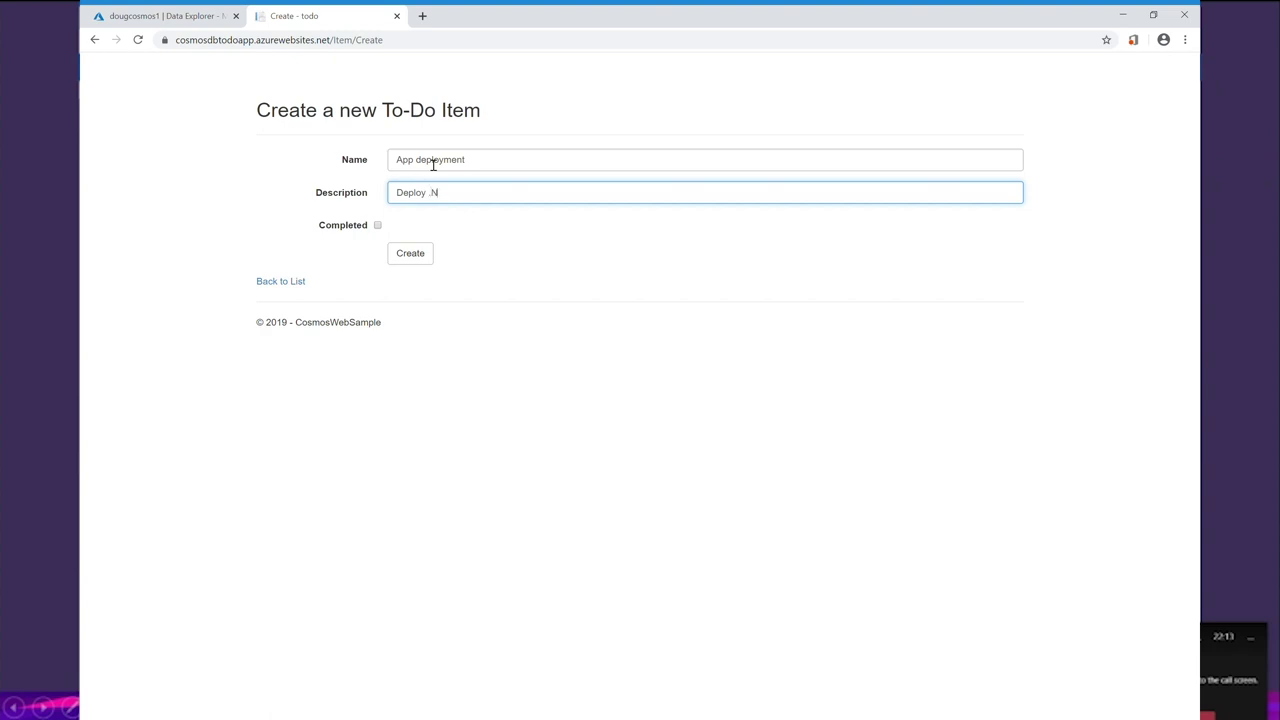
type("ET Core")
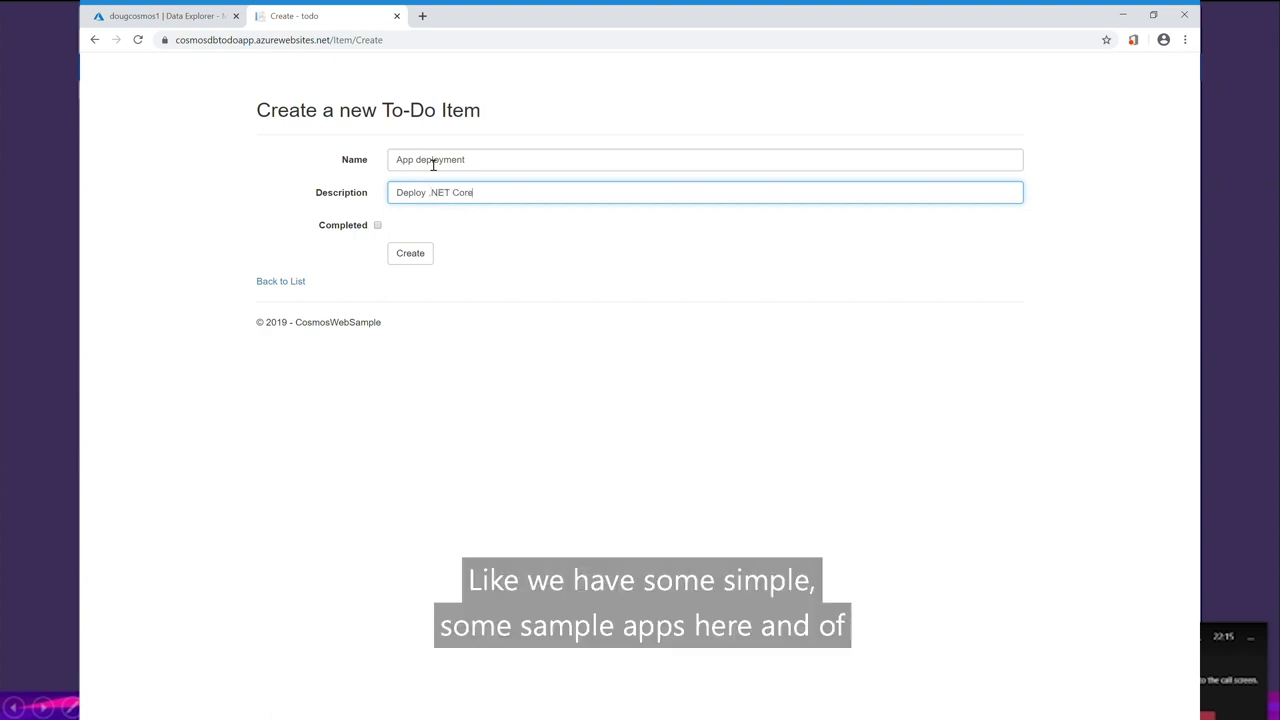
type(" App to App SErci")
key("BackSpace")
key("BackSpace")
type("er")
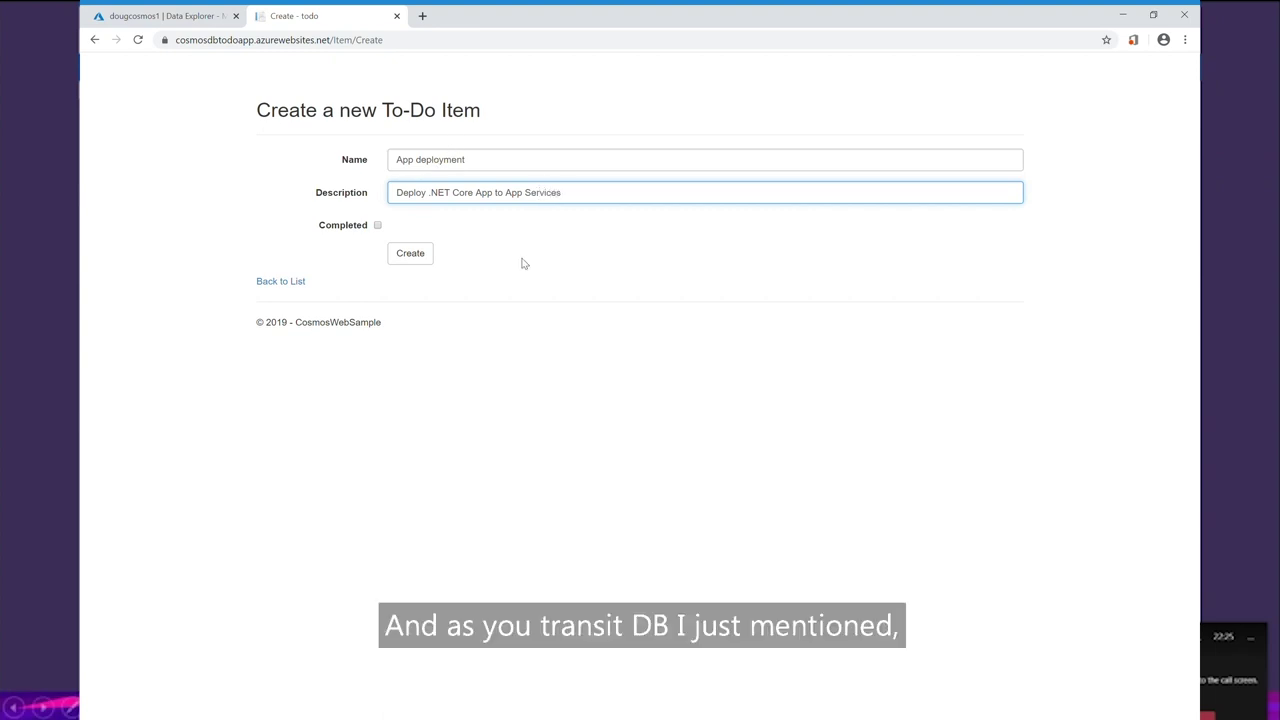
left_click(421, 262)
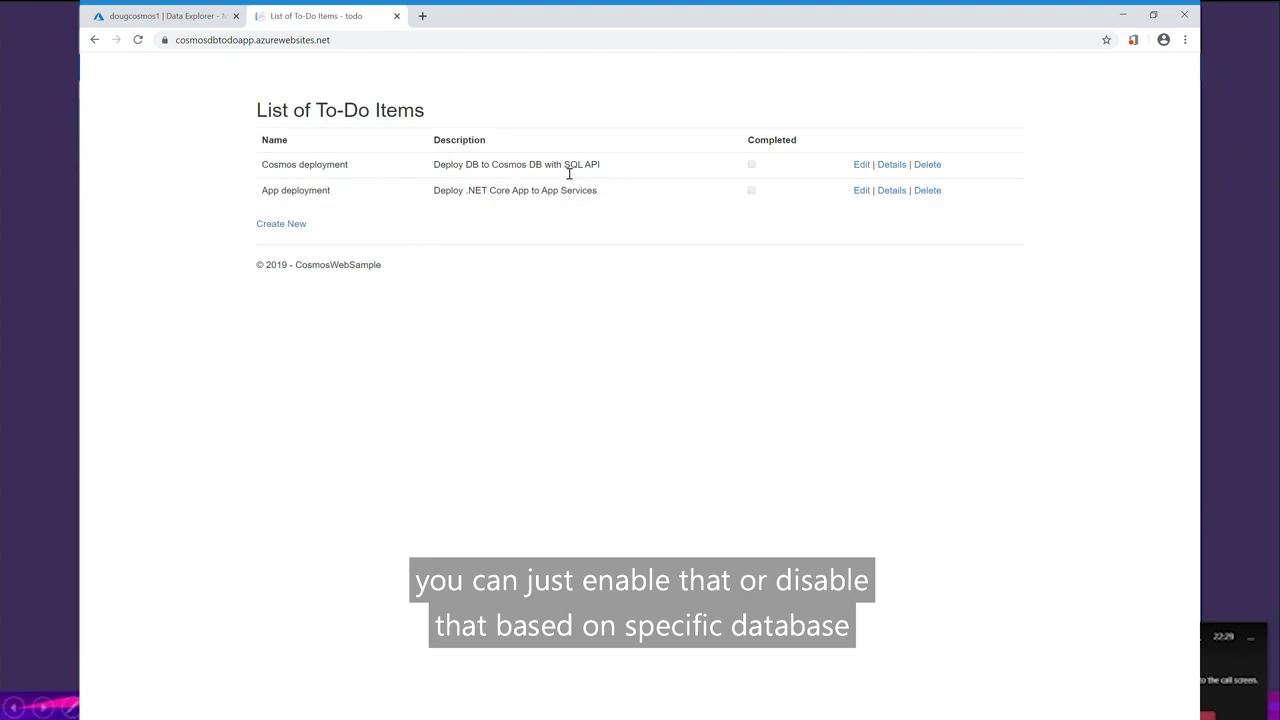
Reload the Item container's items in Data Explorer, view both stored JSON documents, and compare them with the web app's list
left_click(190, 14)
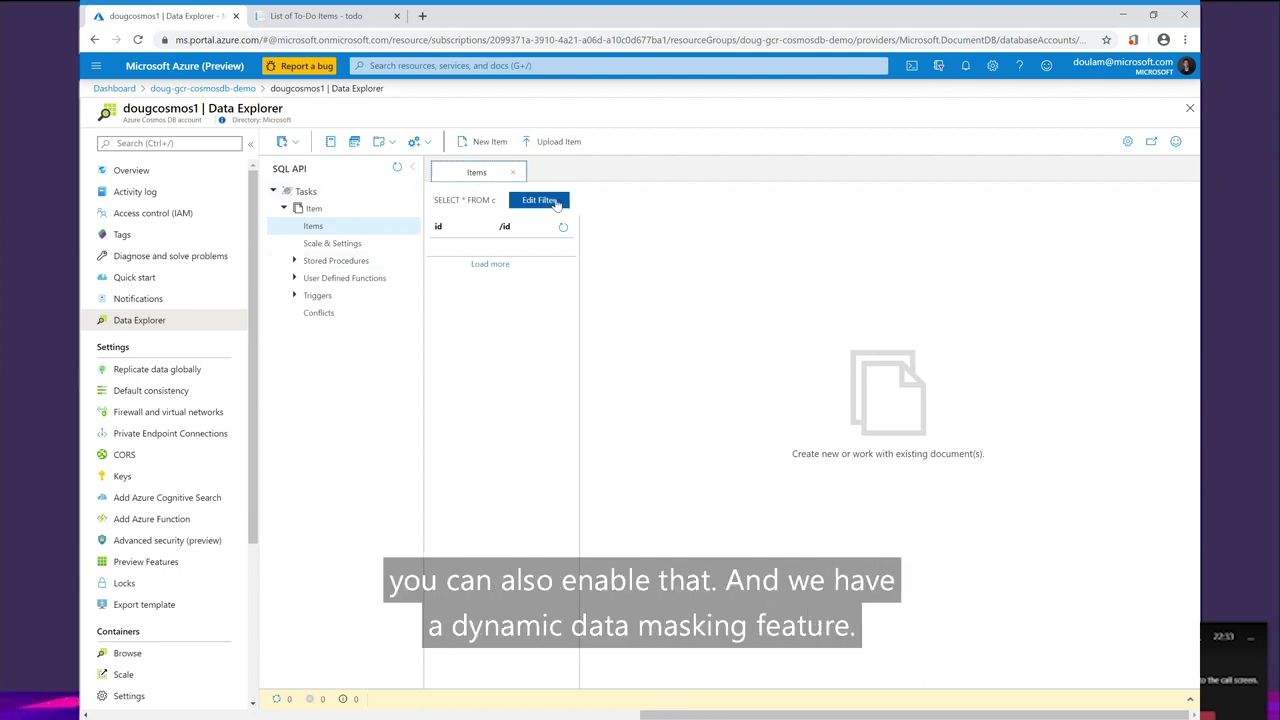
left_click(563, 228)
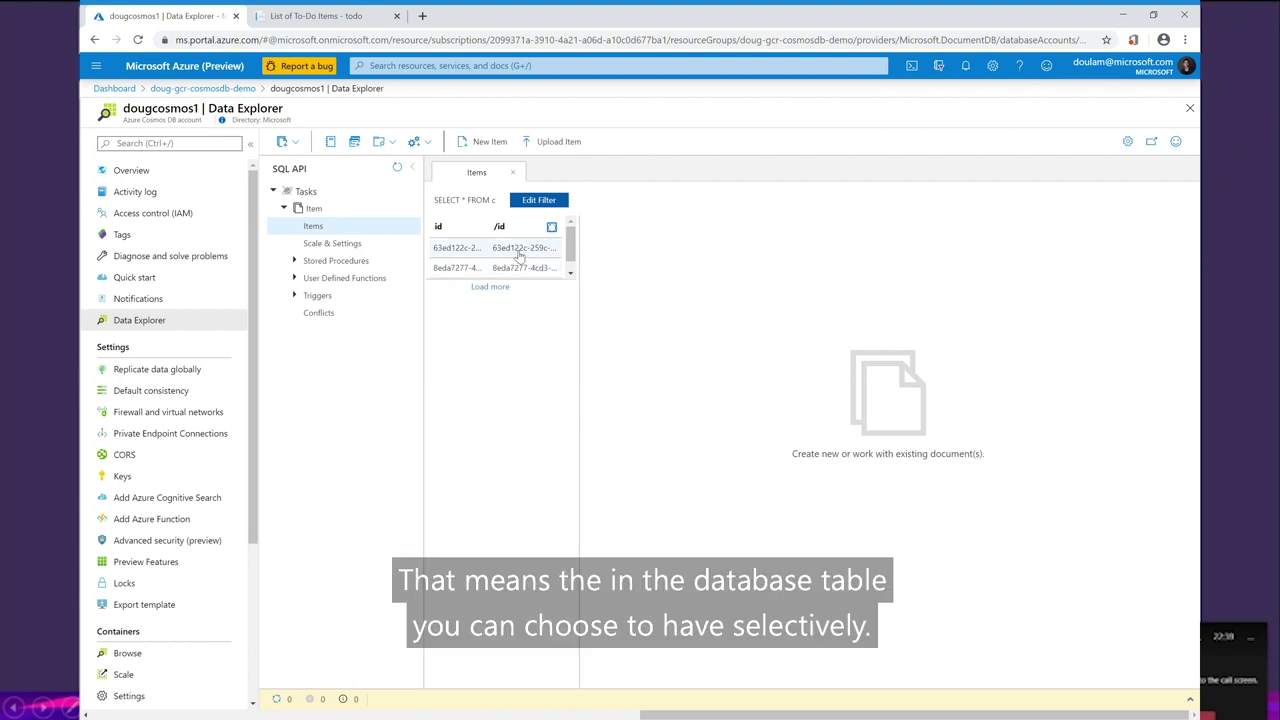
left_click_drag(577, 249, 708, 248)
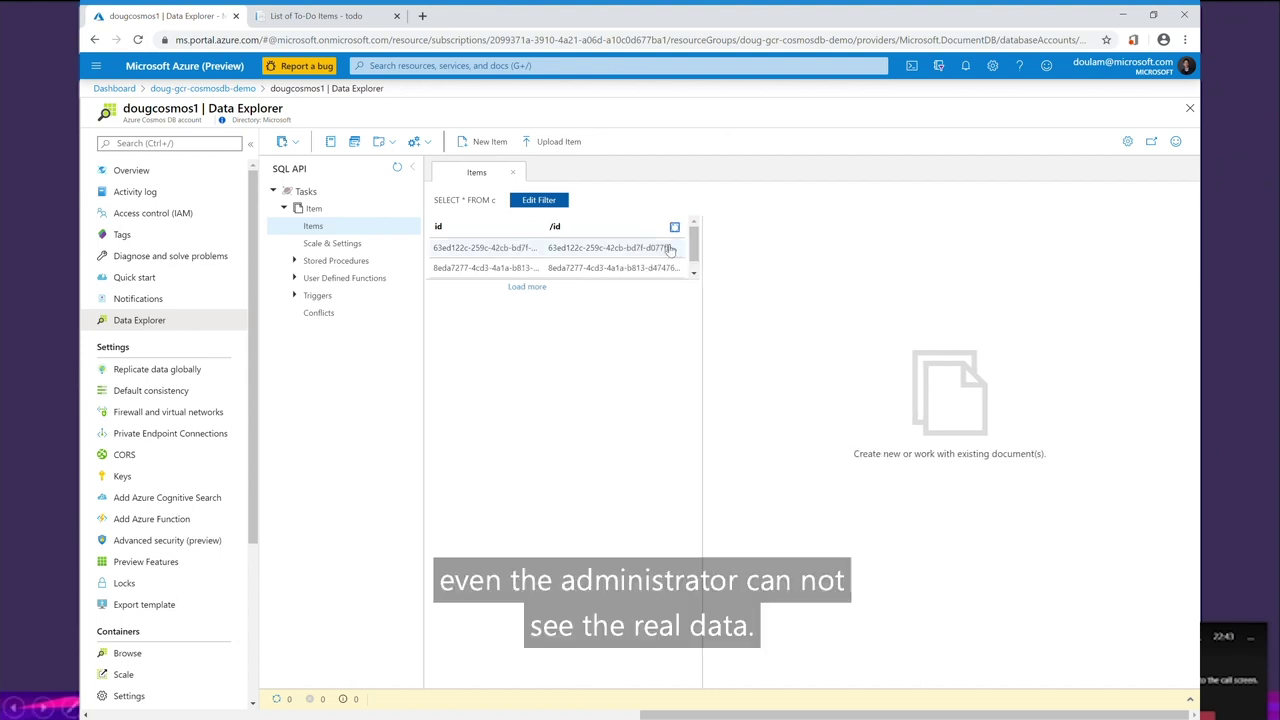
left_click(495, 257)
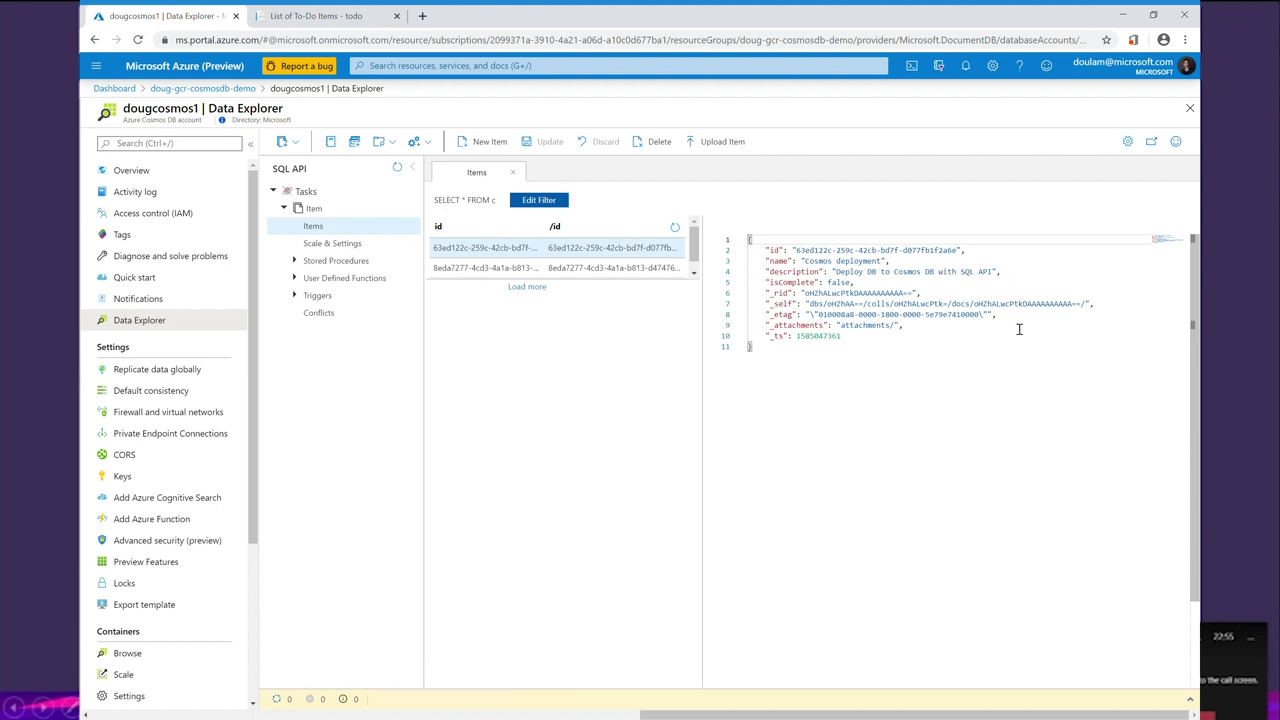
left_click(585, 274)
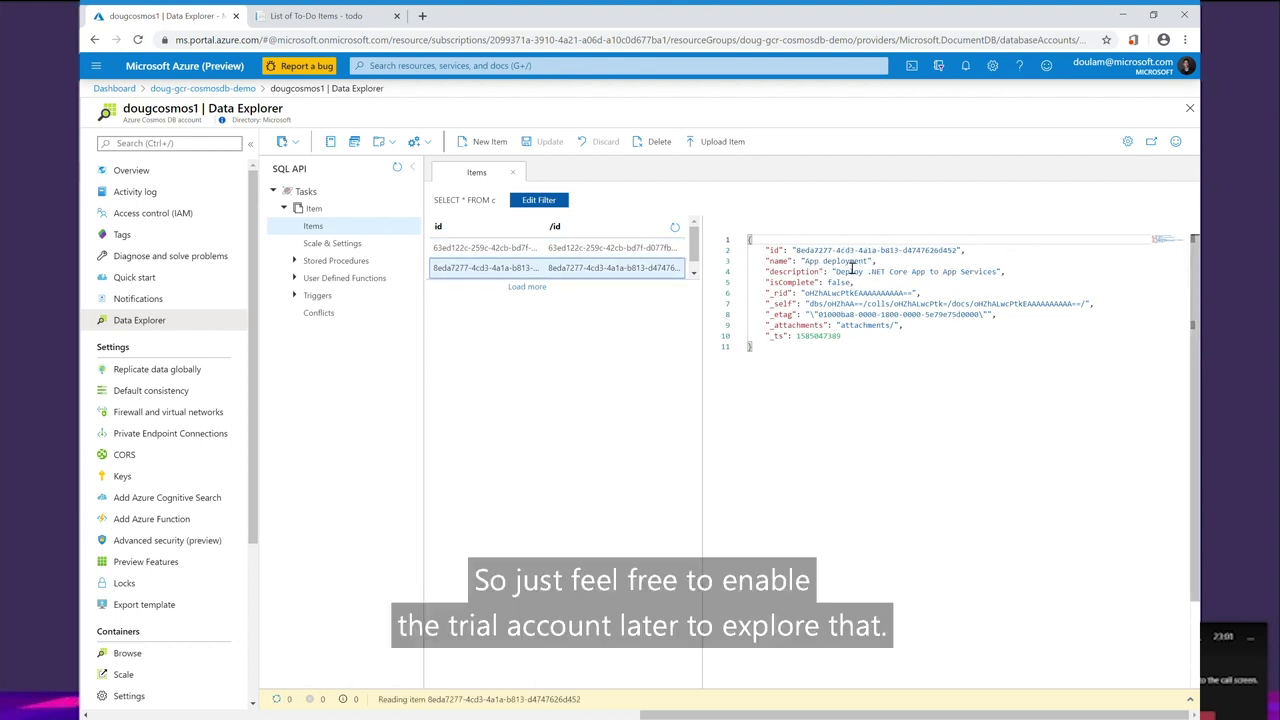
left_click(305, 12)
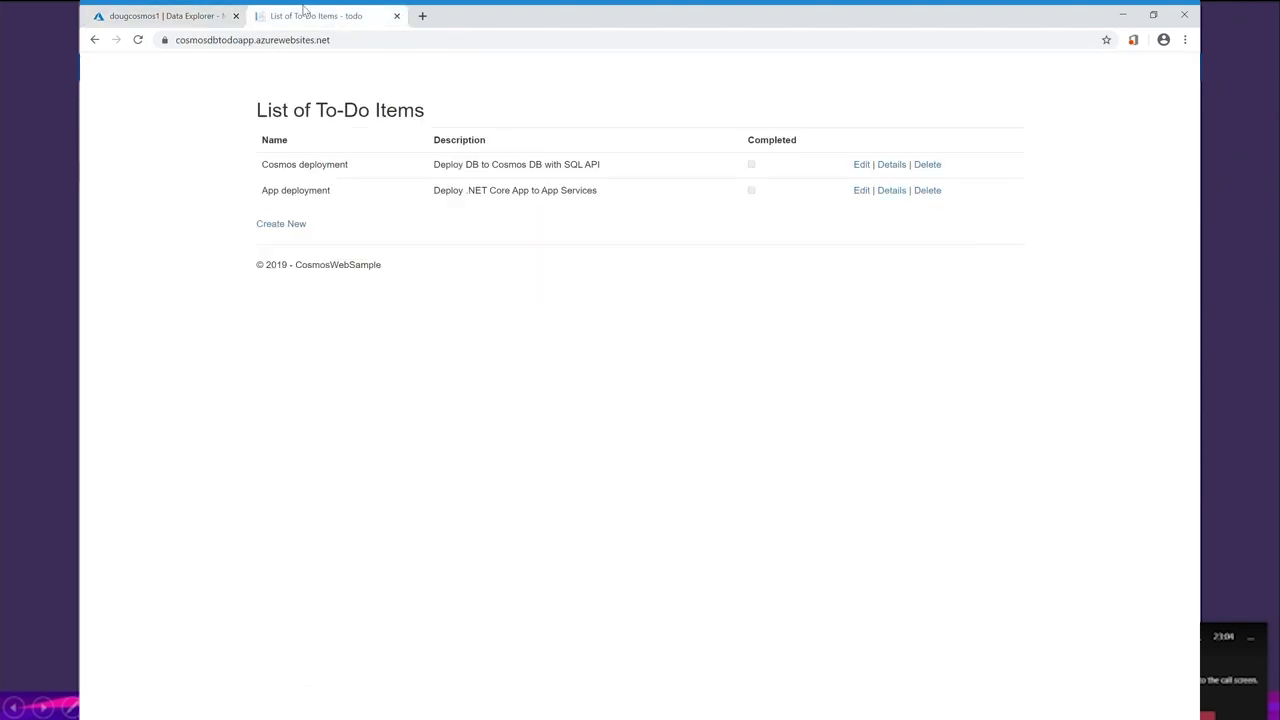
left_click(185, 12)
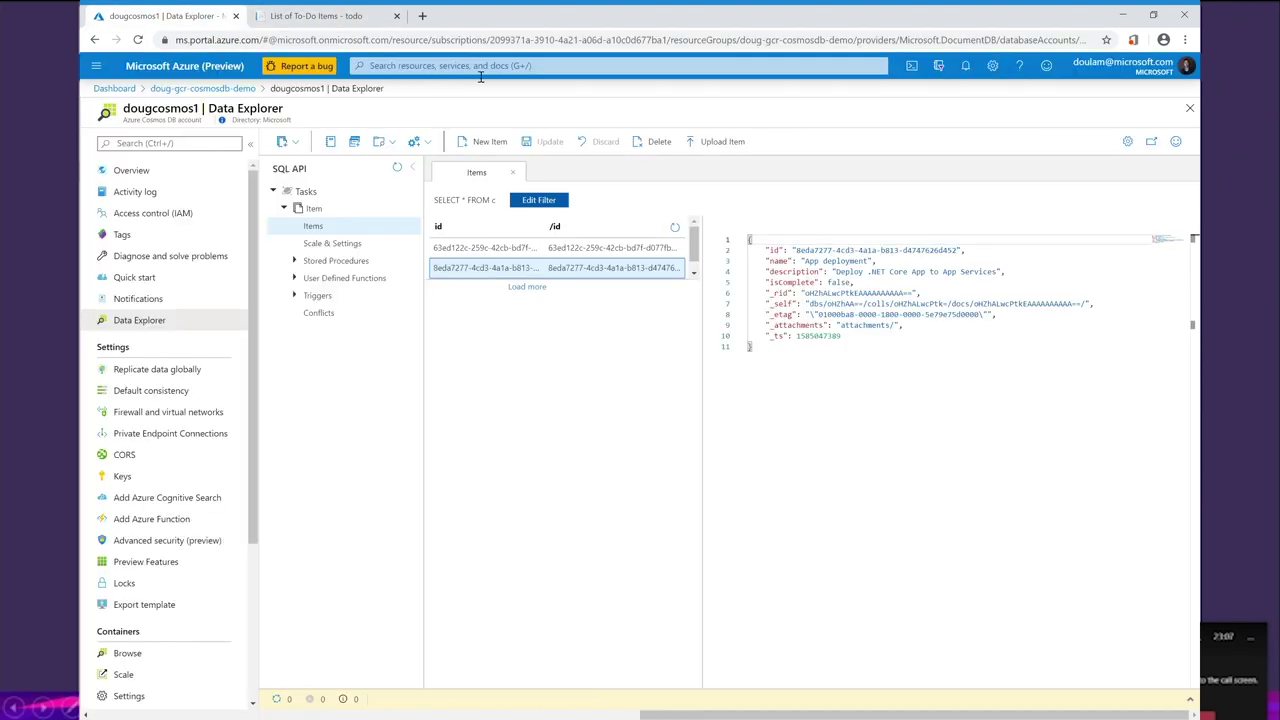
Delete the "App deployment" item from the to-do web app and confirm the deletion
left_click(349, 14)
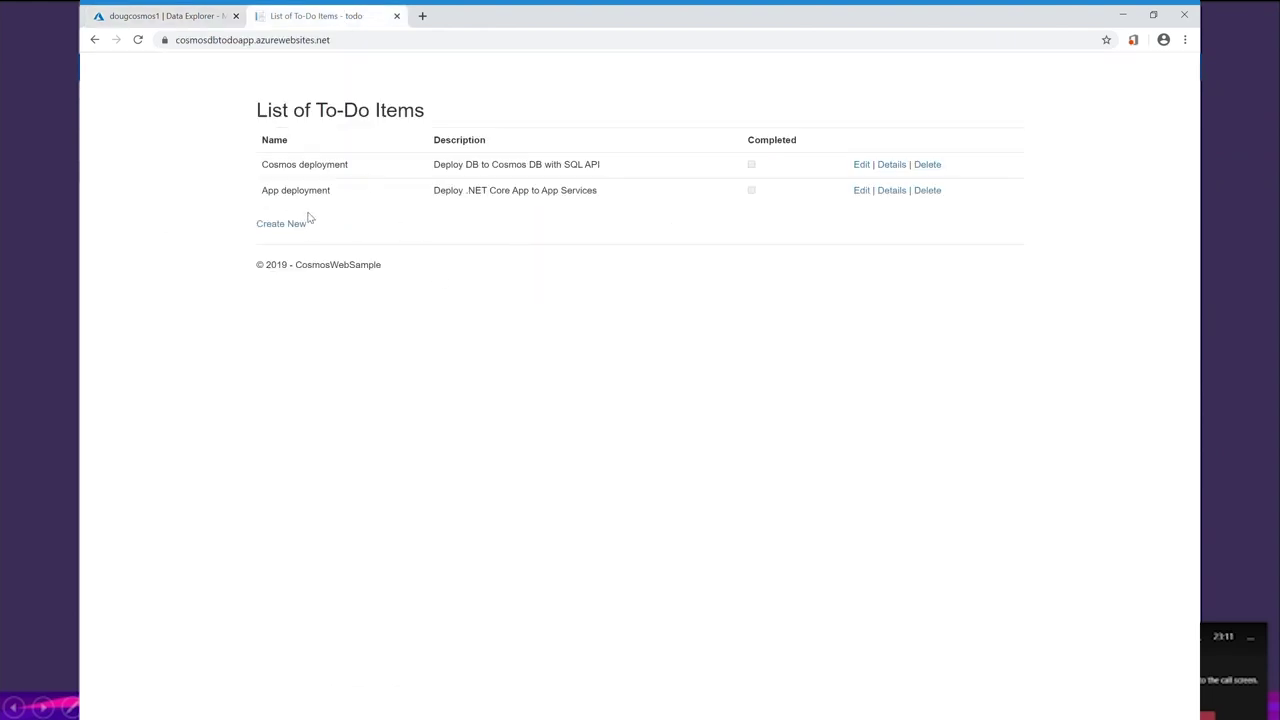
left_click(928, 191)
left_click(287, 250)
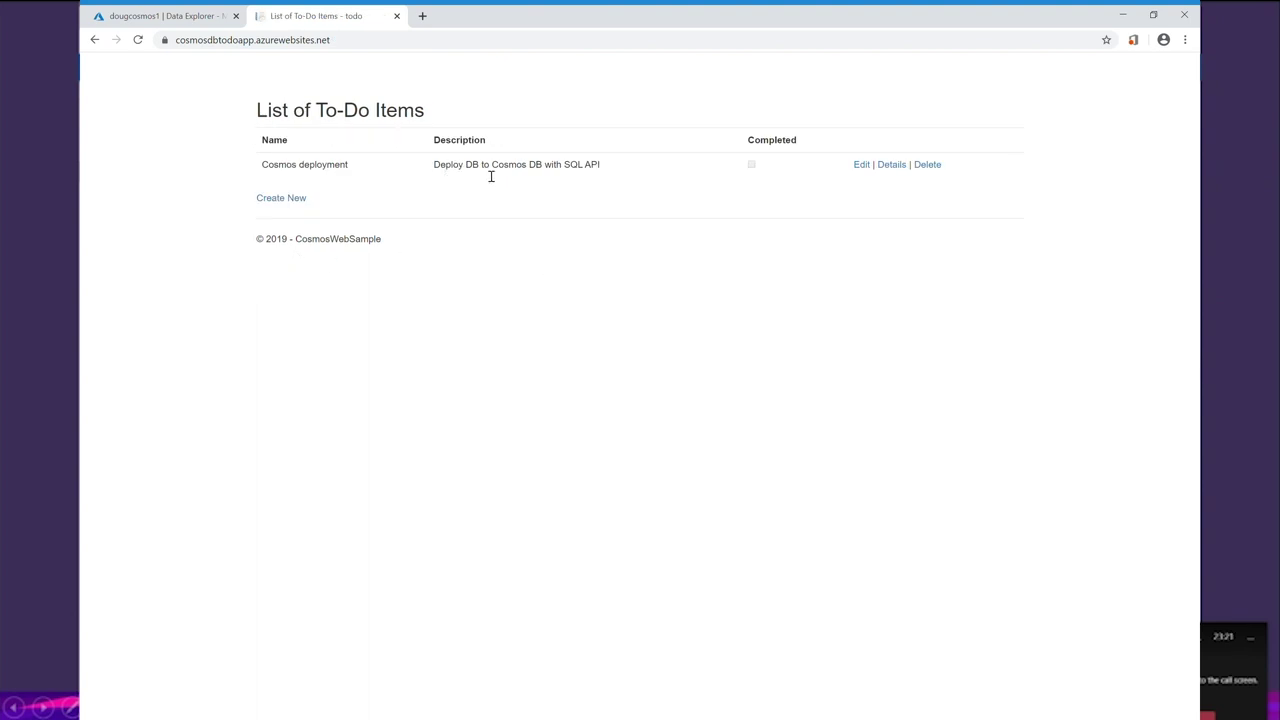
Reload the container's items in Data Explorer, view the "Cosmos deployment" document, and expand the Stored Procedures and User Defined Functions nodes
left_click(165, 16)
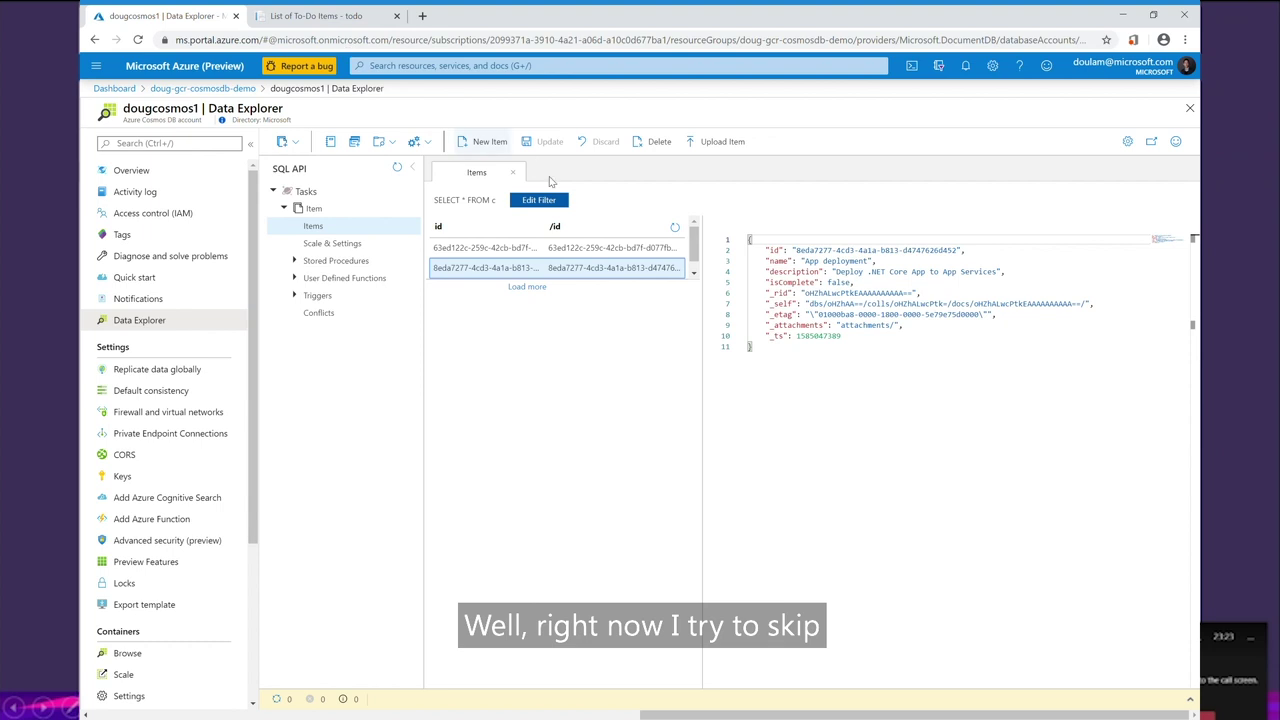
left_click(676, 228)
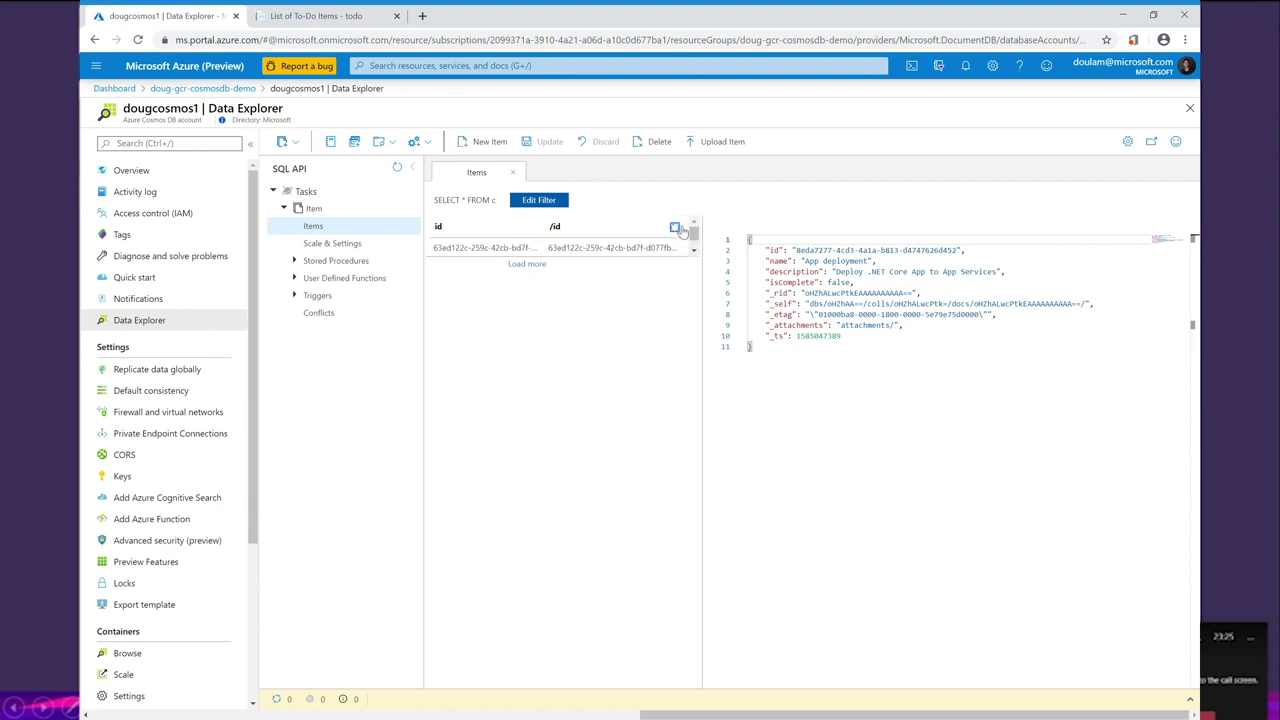
left_click(563, 249)
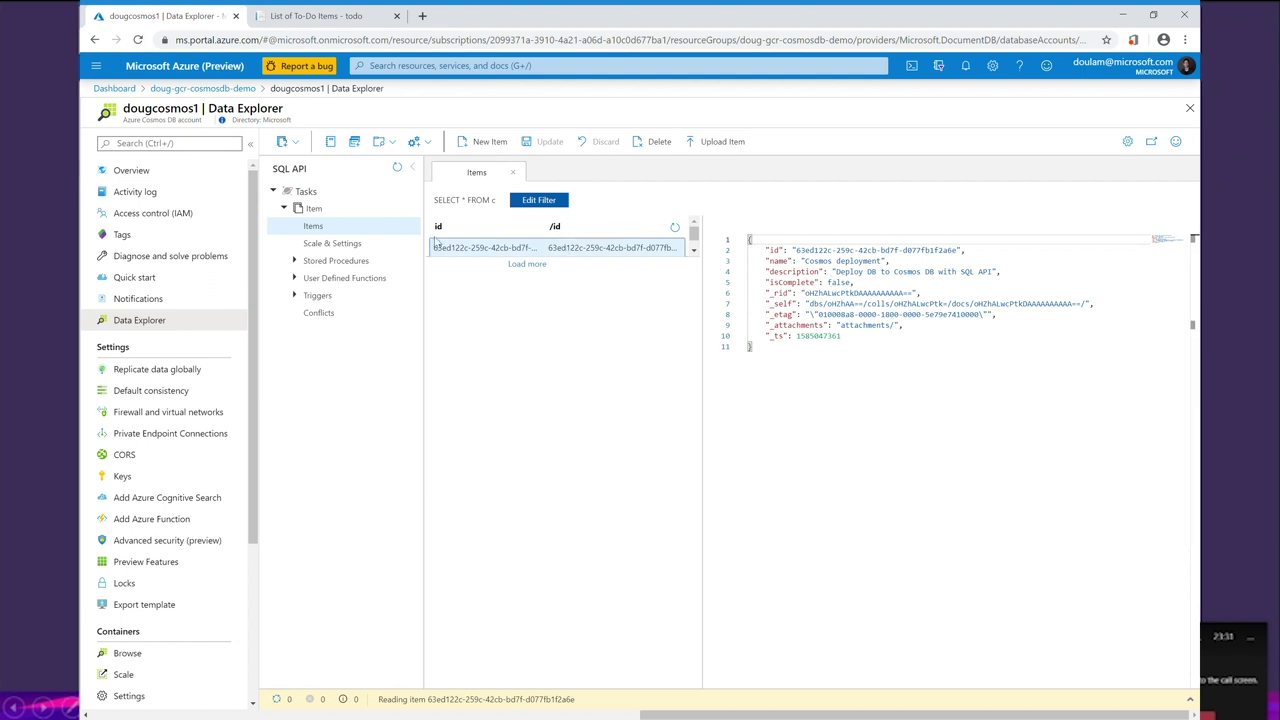
left_click(295, 261)
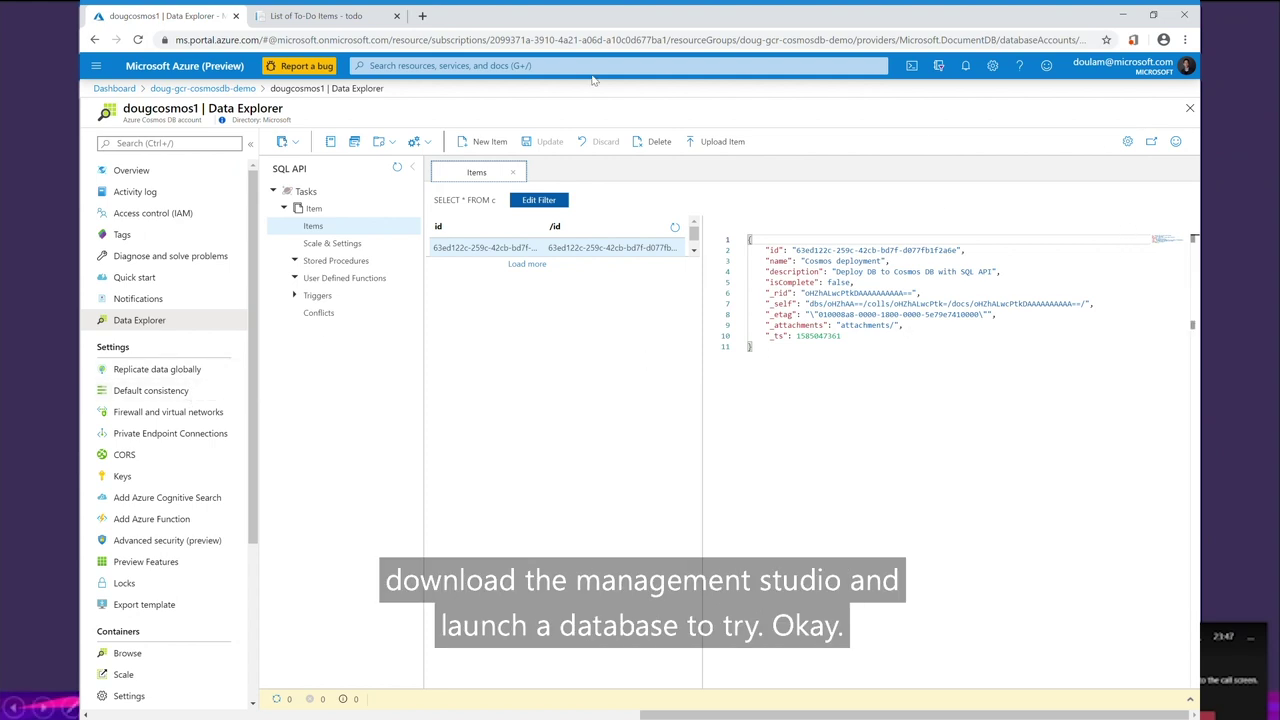
left_click(330, 15)
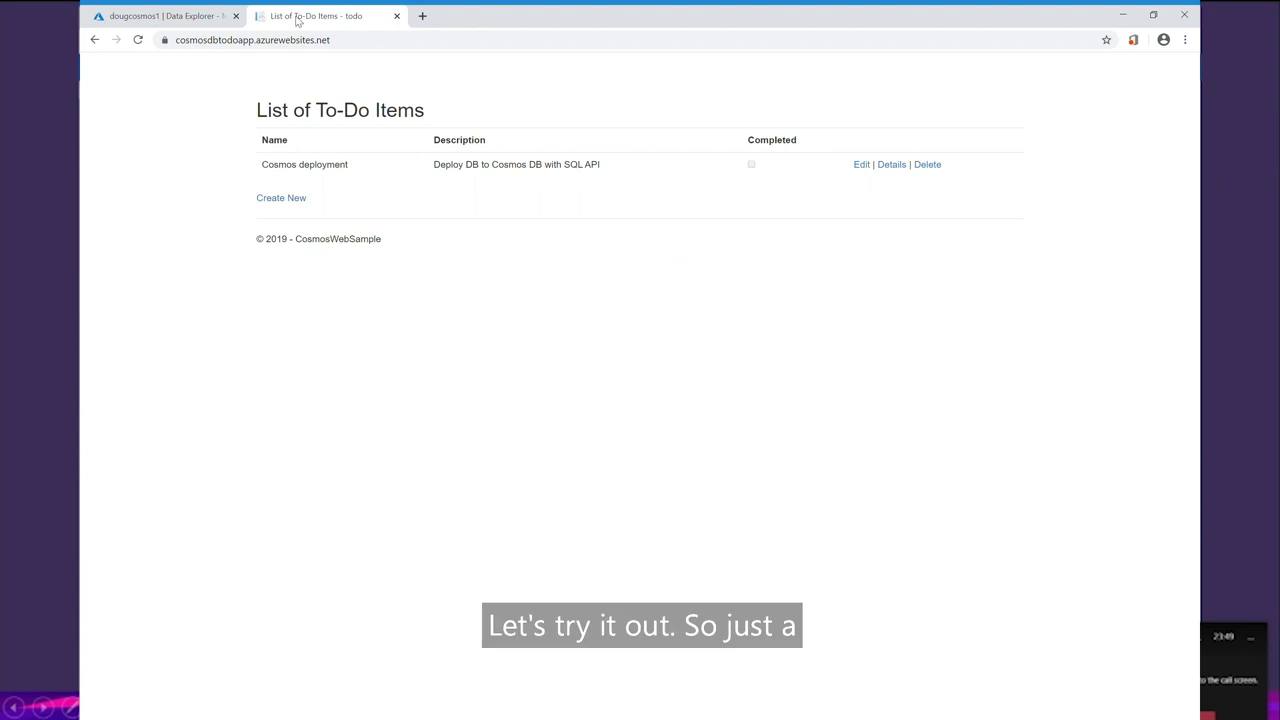
left_click(155, 15)
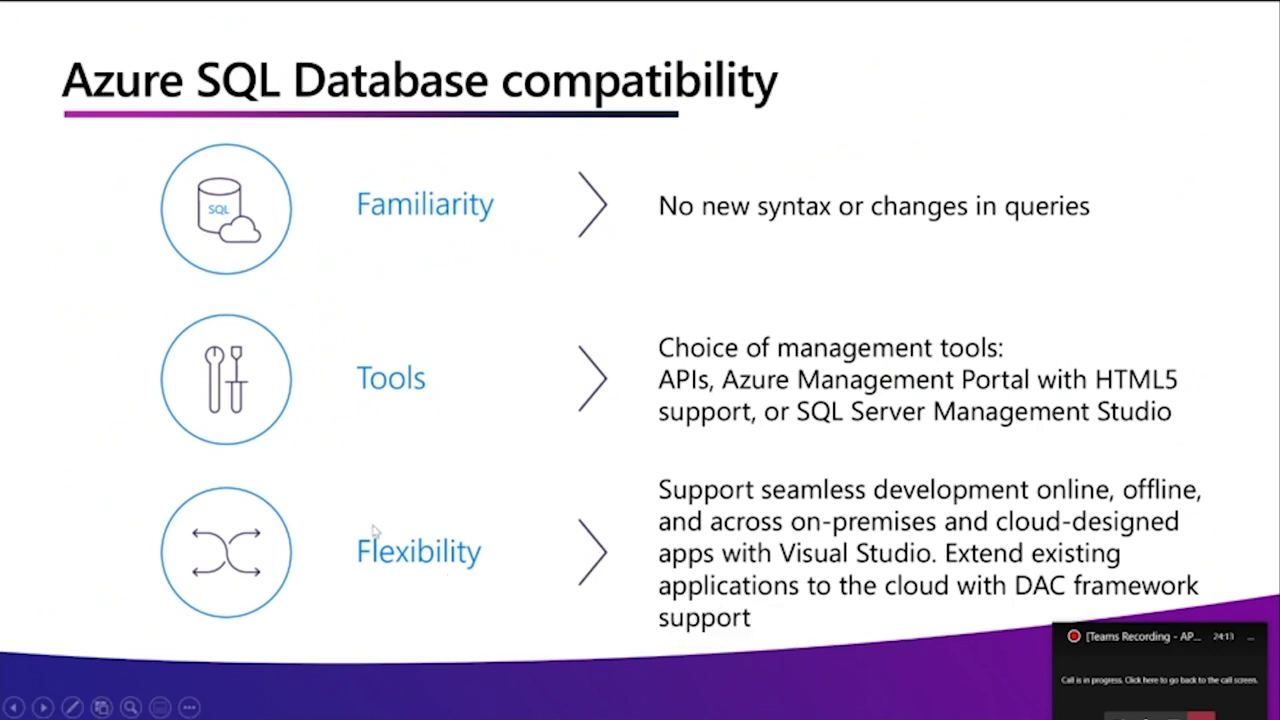
key("Right")
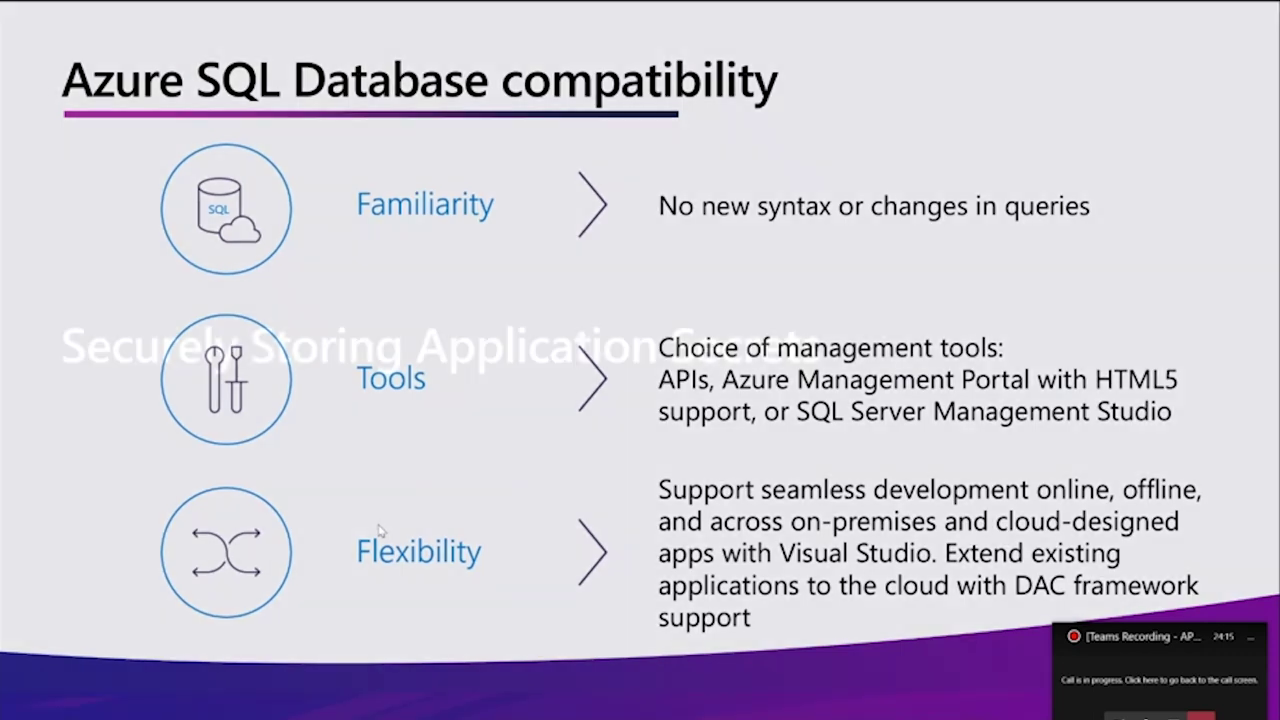
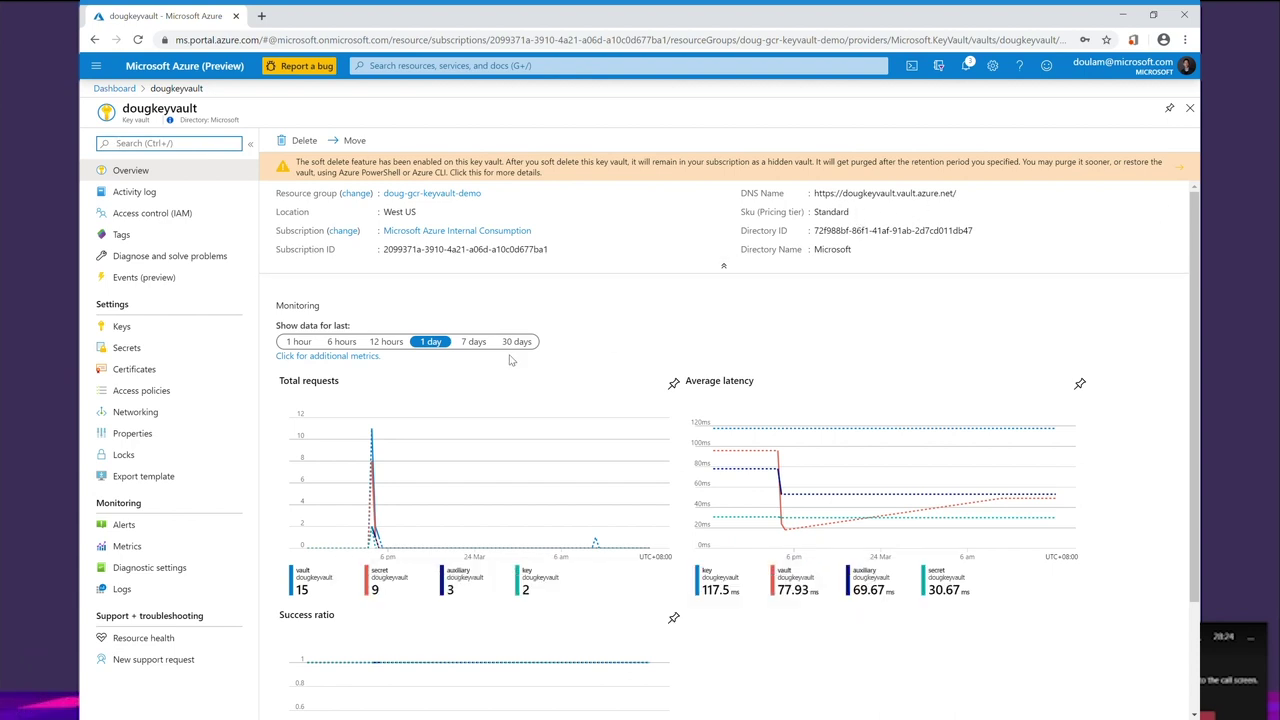
Review the total requests, average latency and success ratio charts on the dougkeyvault overview
scroll(531, 371, "down", 1)
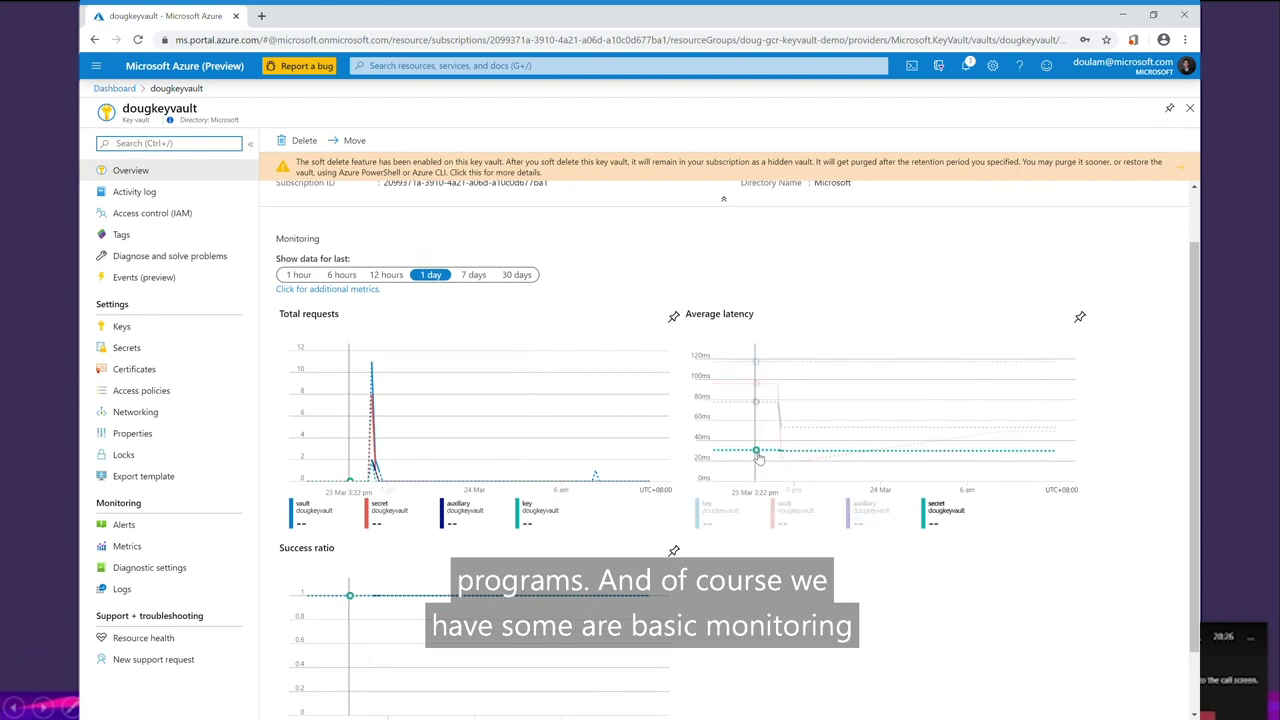
scroll(758, 457, "down", 1)
scroll(745, 452, "up", 2)
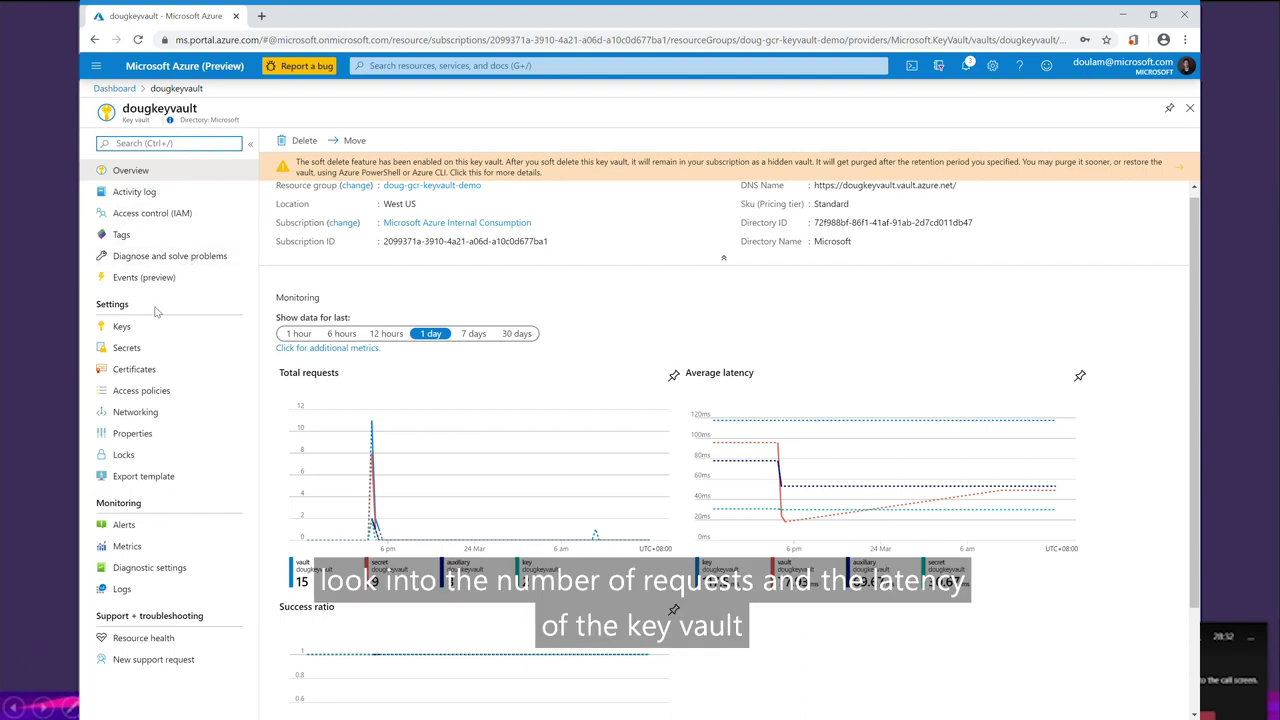
View the key creation form and its Generate, Import and Restore Backup options in the key vault, and return to the Keys list
left_click(155, 338)
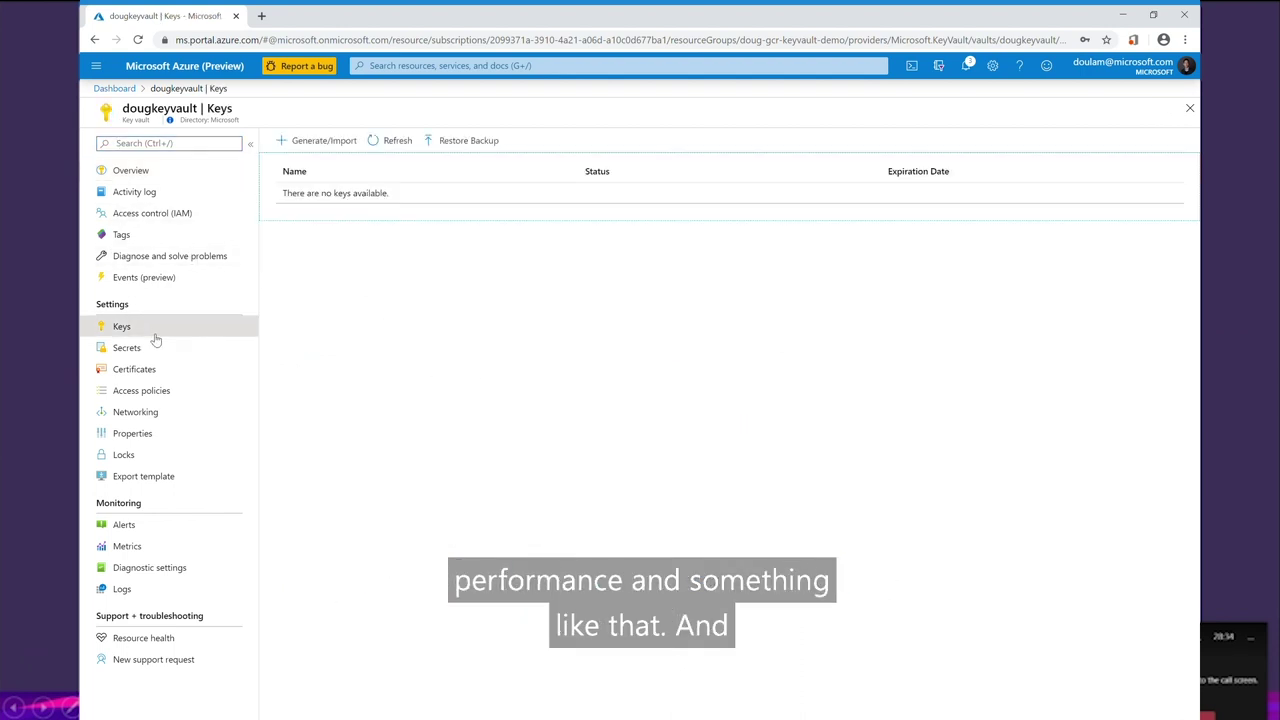
left_click(325, 141)
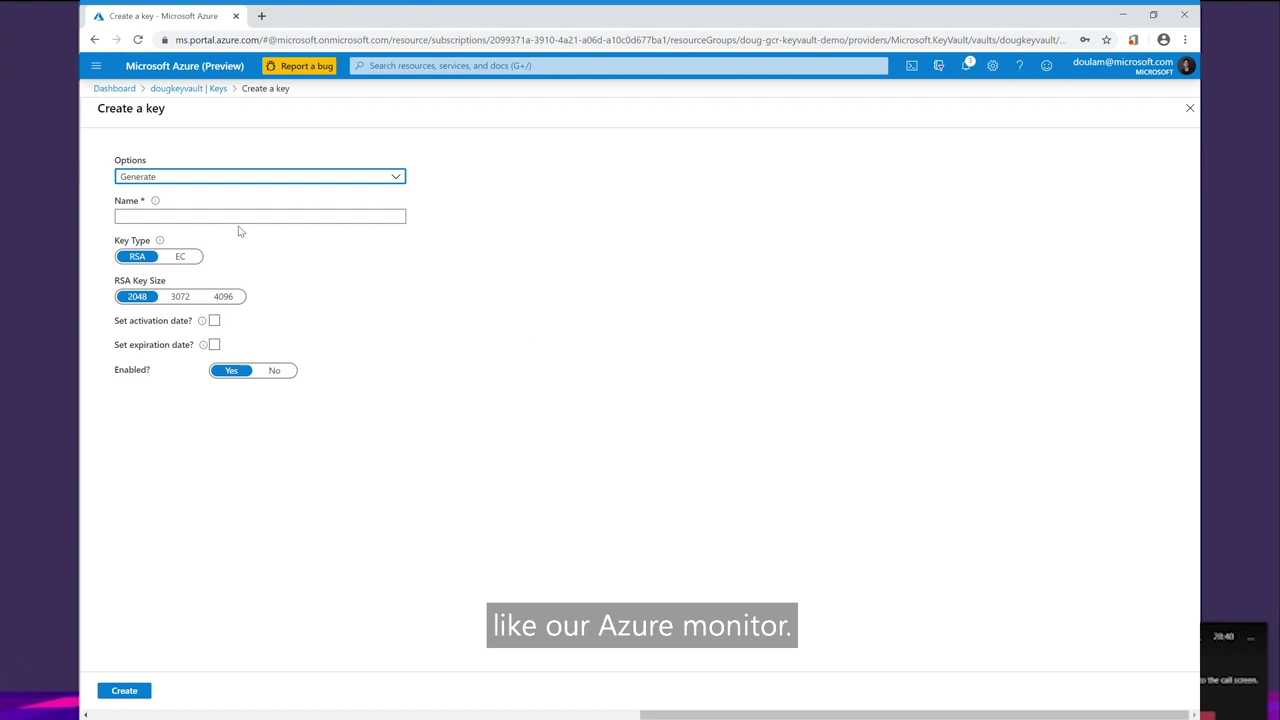
left_click(203, 177)
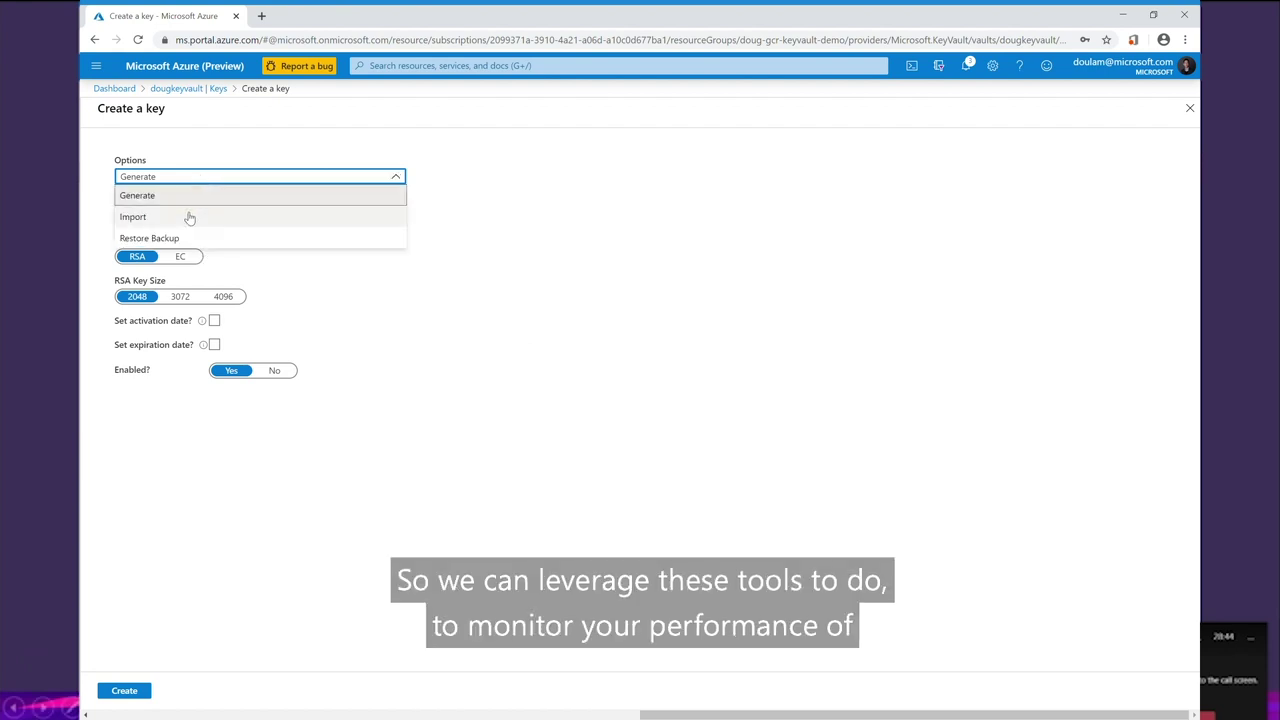
left_click(415, 290)
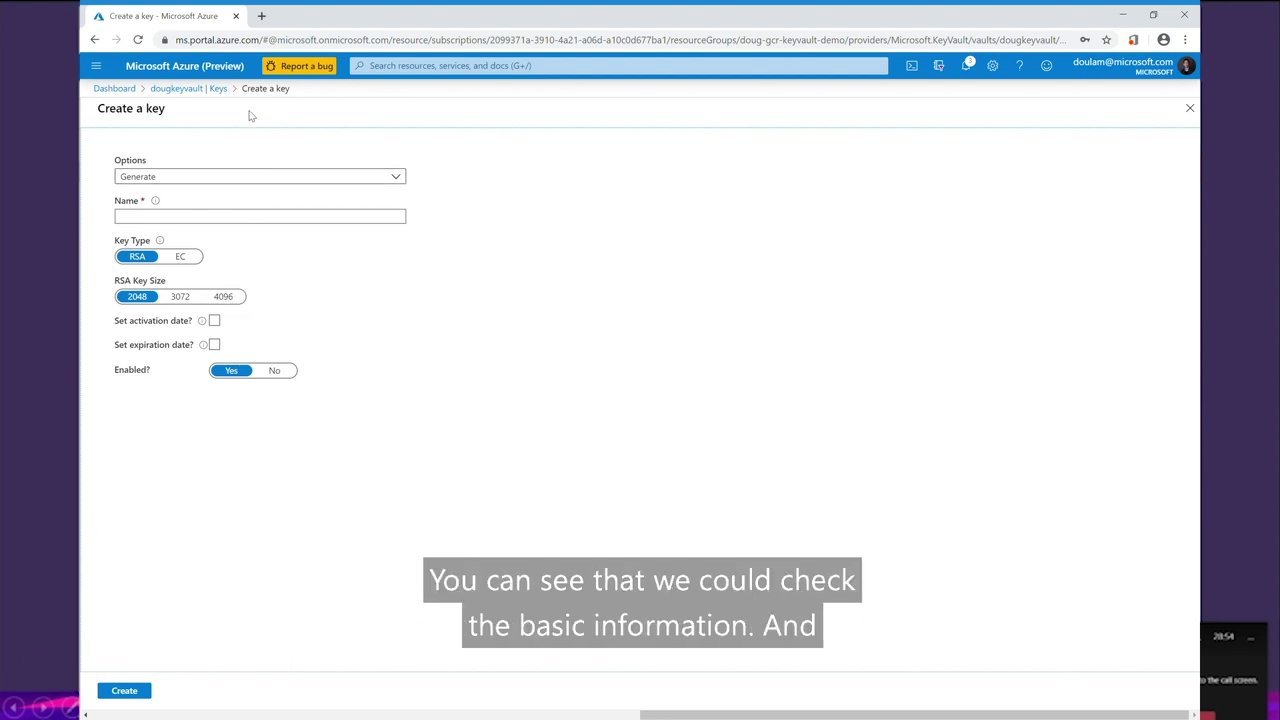
left_click(188, 88)
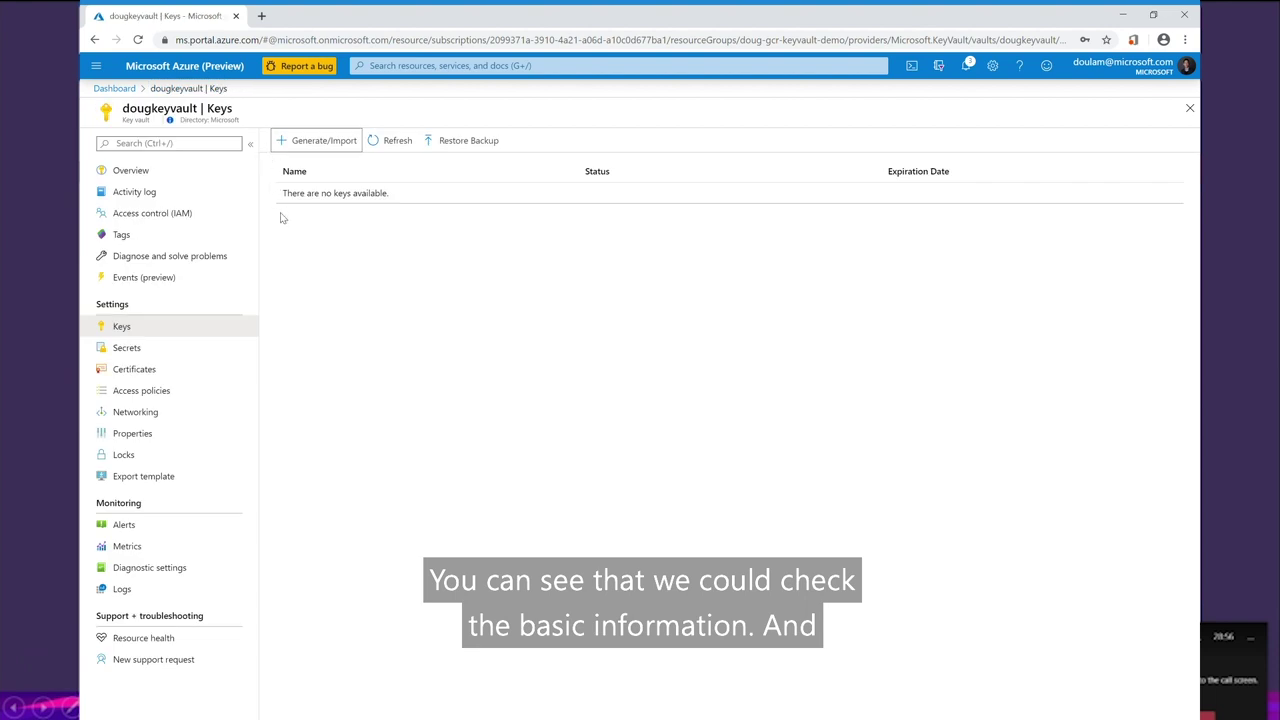
Start a new secret in dougkeyvault with the Manual upload option and name it DougSystemSecretAKS
left_click(160, 349)
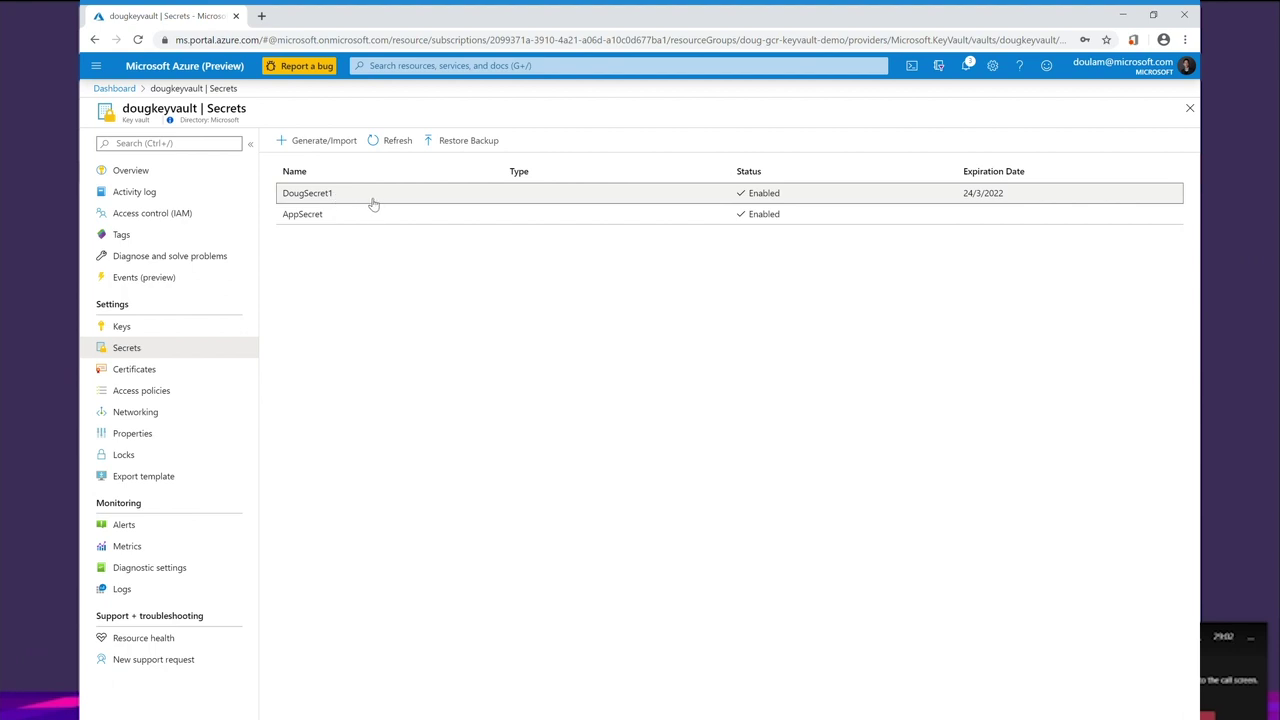
left_click(313, 144)
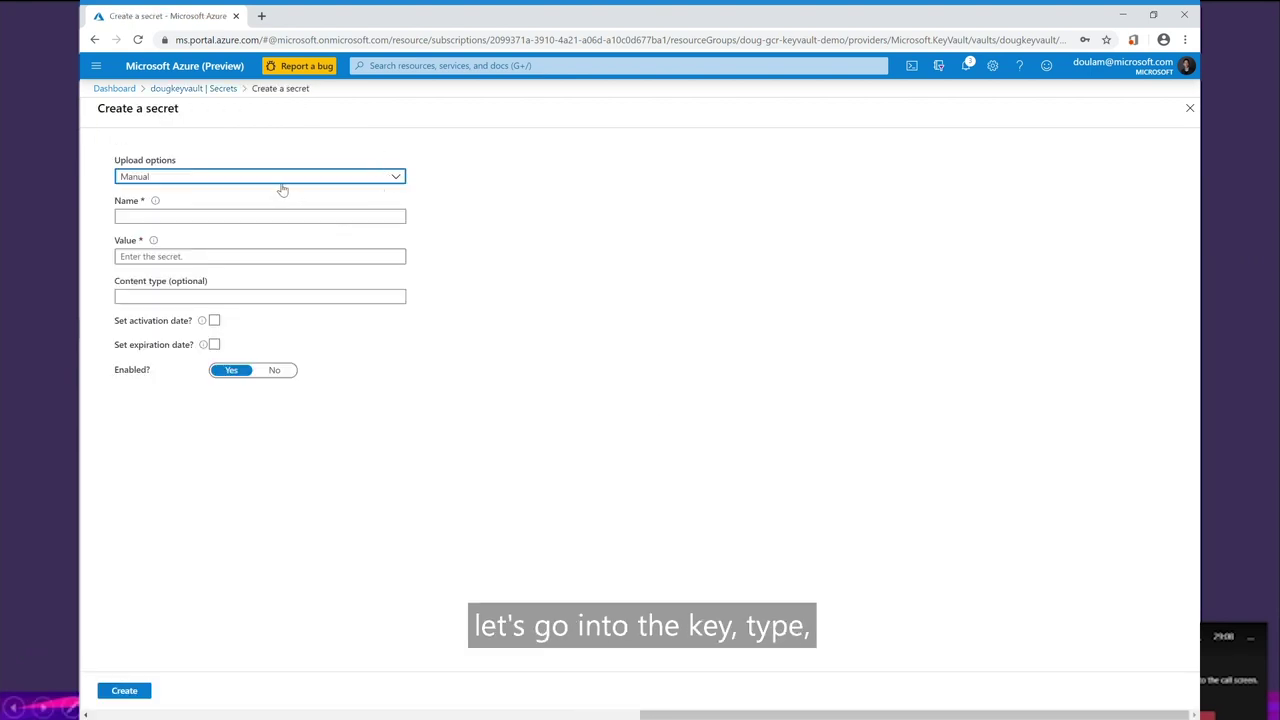
left_click(288, 180)
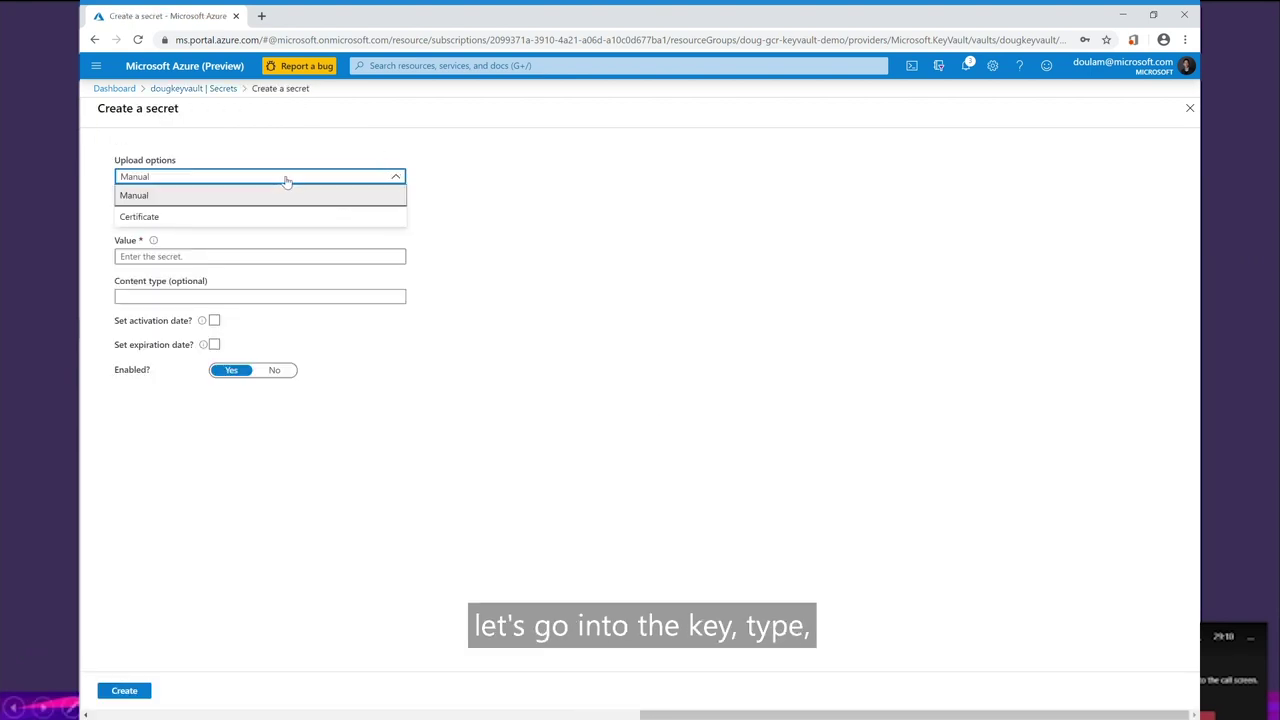
left_click(219, 200)
left_click(215, 218)
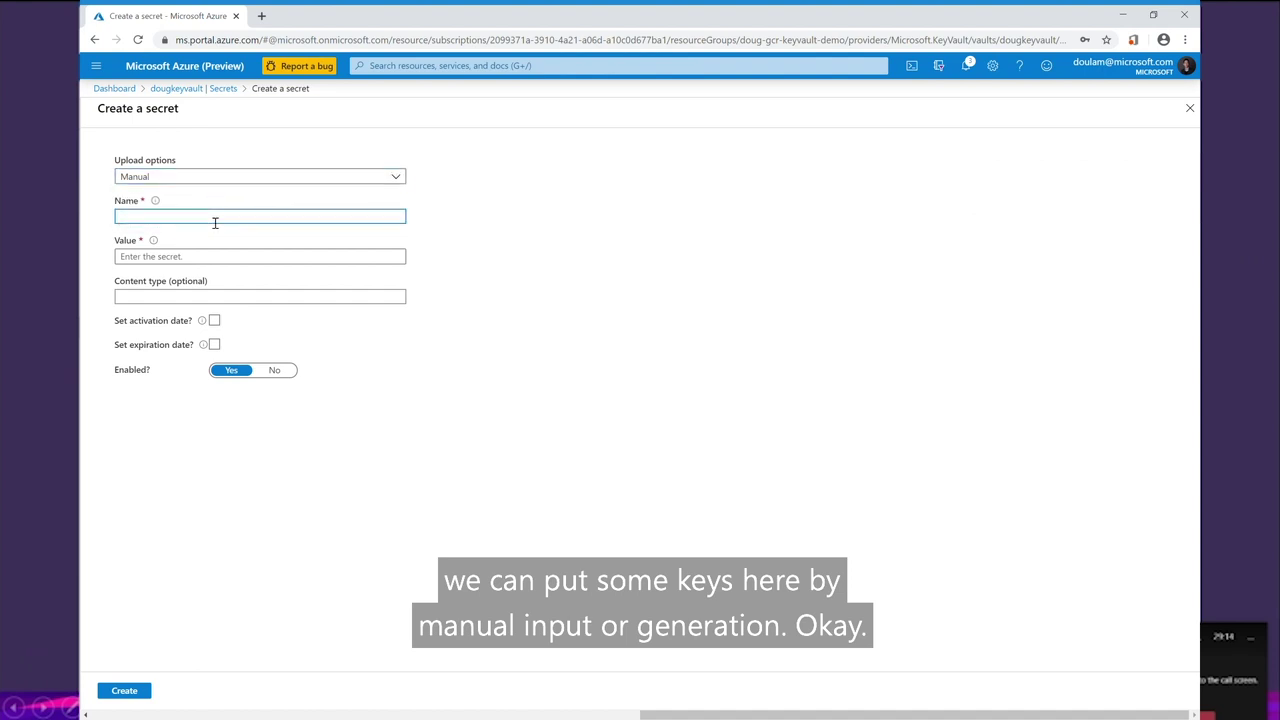
type("Doug")
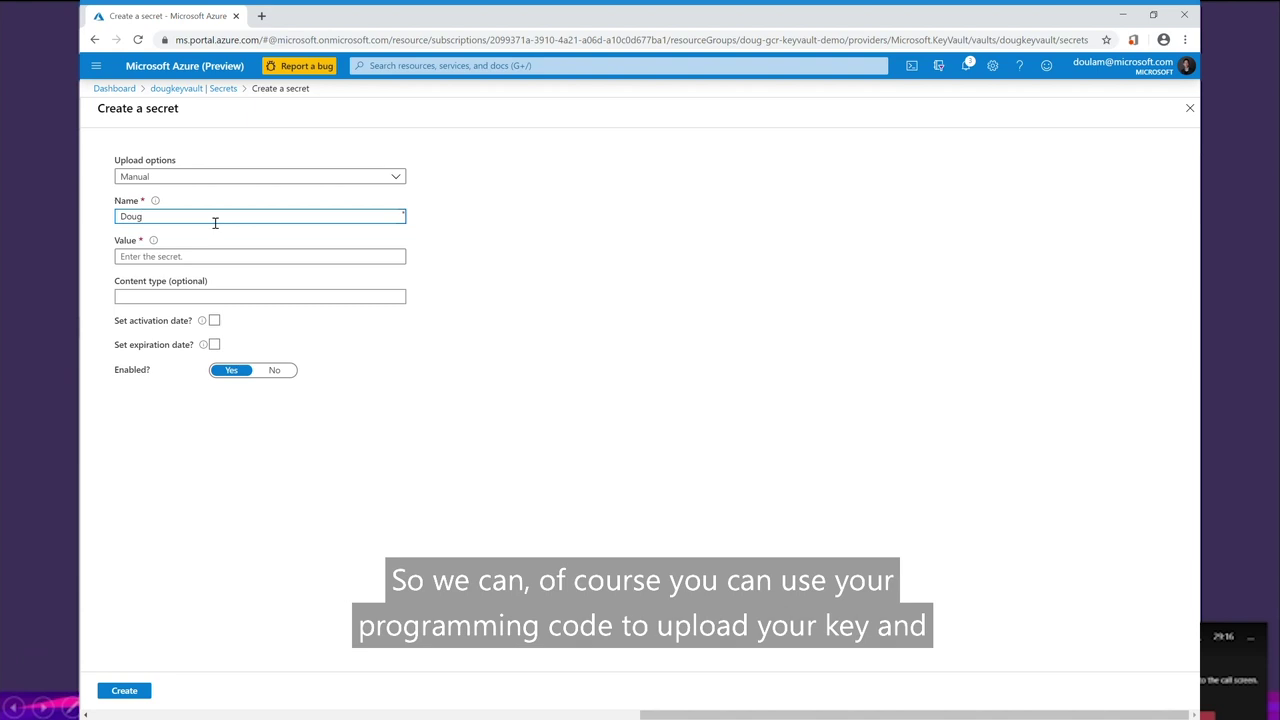
type("SystemSecre")
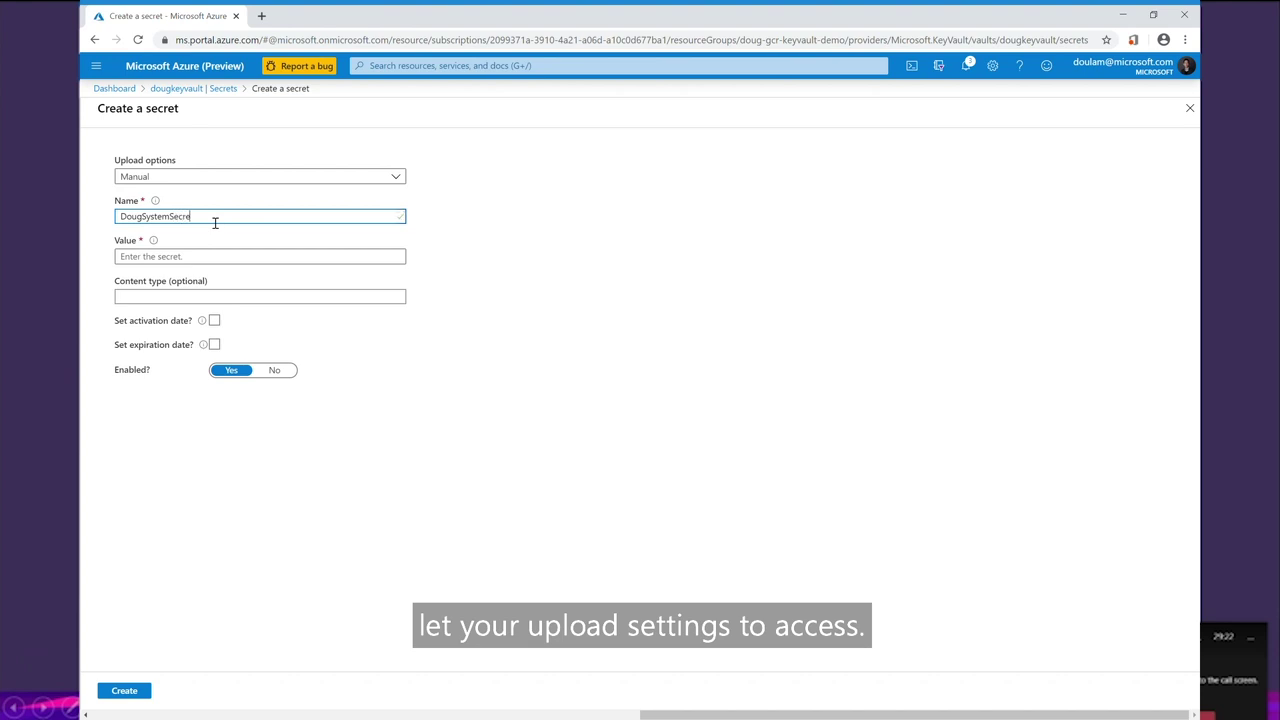
type("t")
type("AKS")
key("BackSpace")
key("BackSpace")
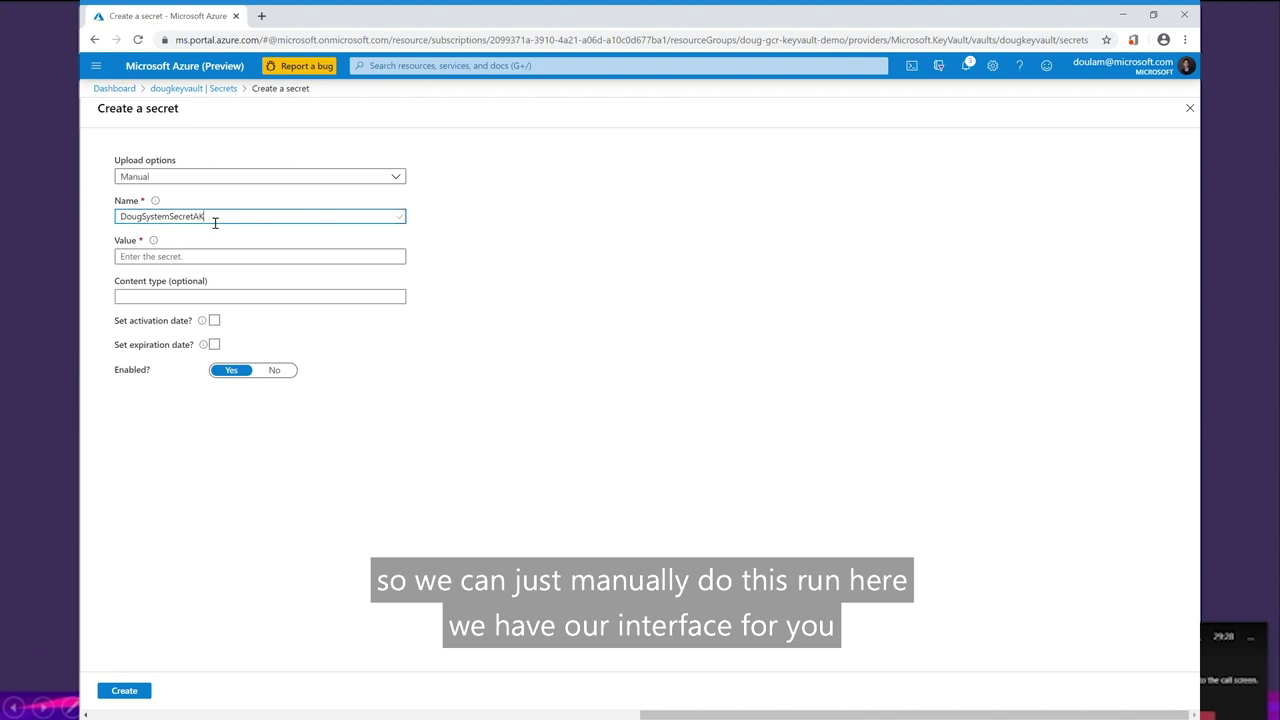
Enter the secret value, enable the activation date 24/03/2020 and expiration date 24/03/2022, and create the secret
left_click(190, 258)
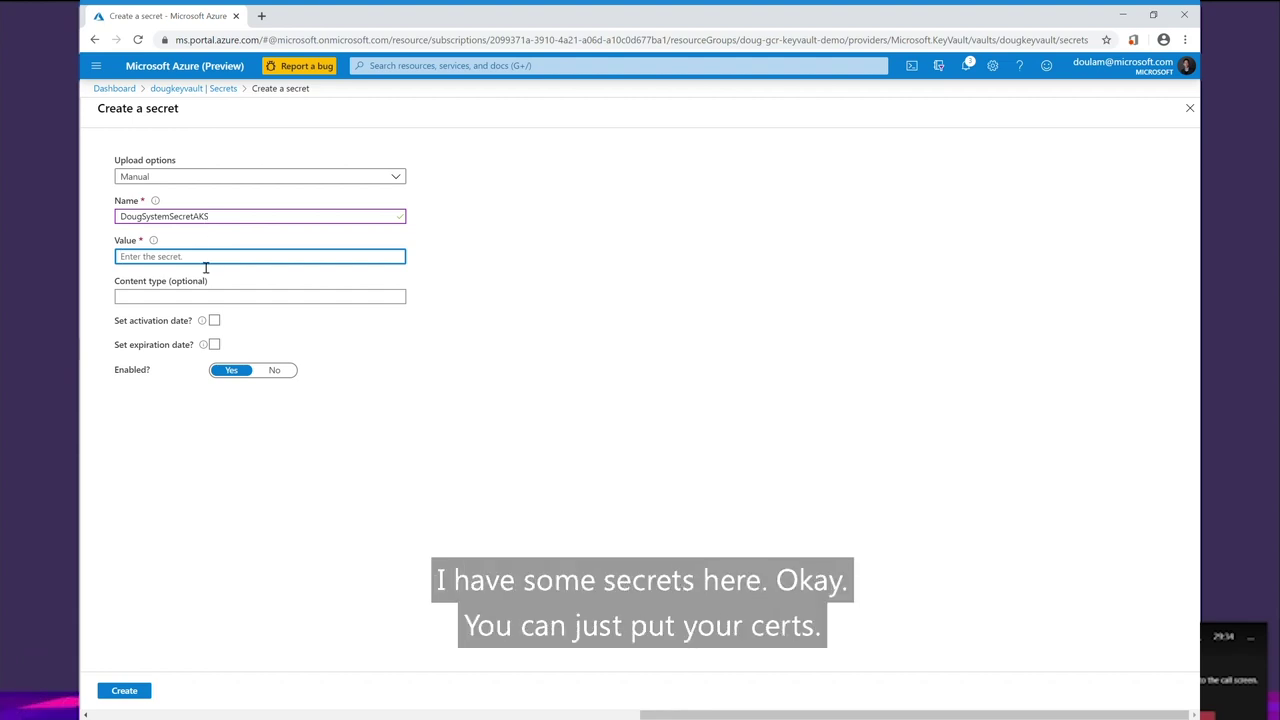
type("a")
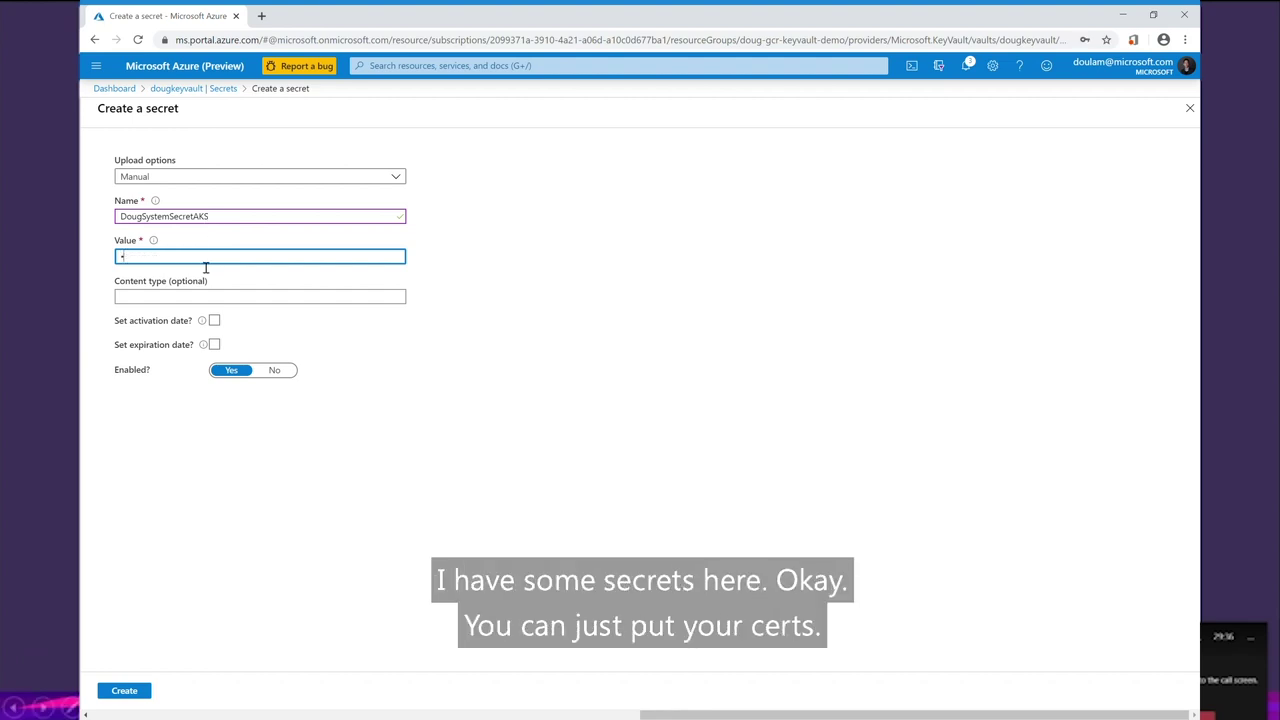
type("a")
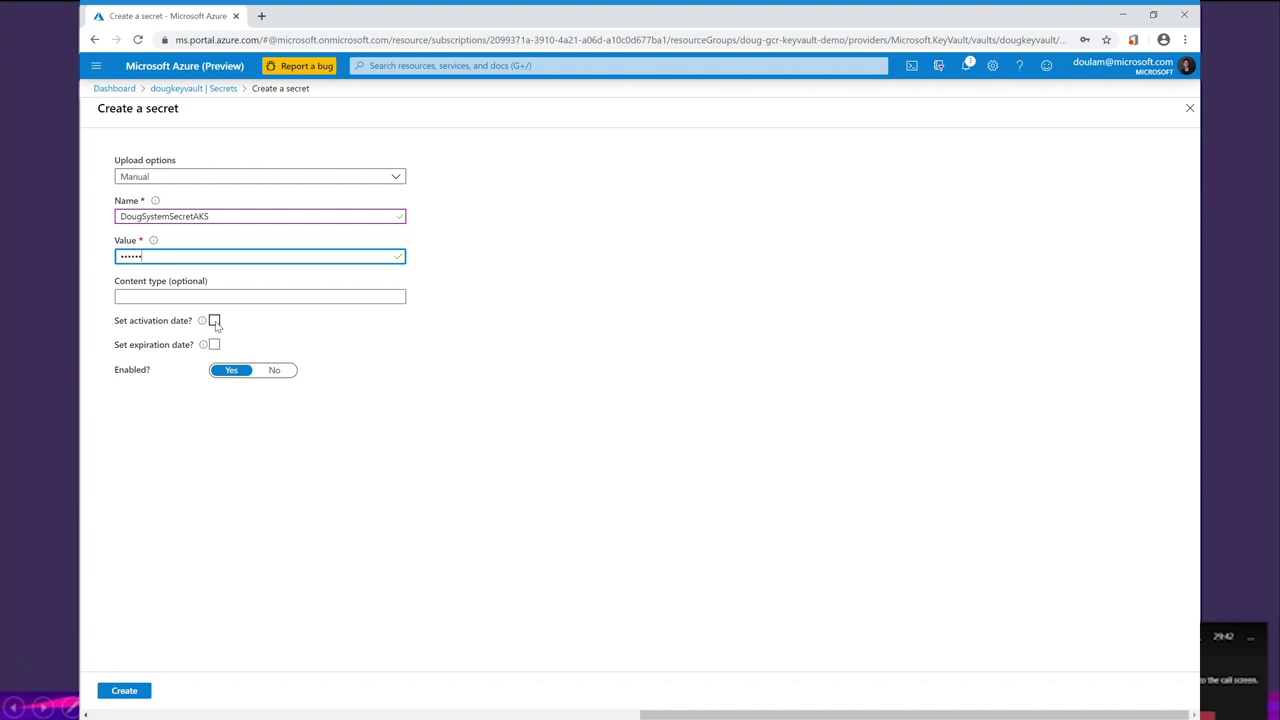
left_click(214, 321)
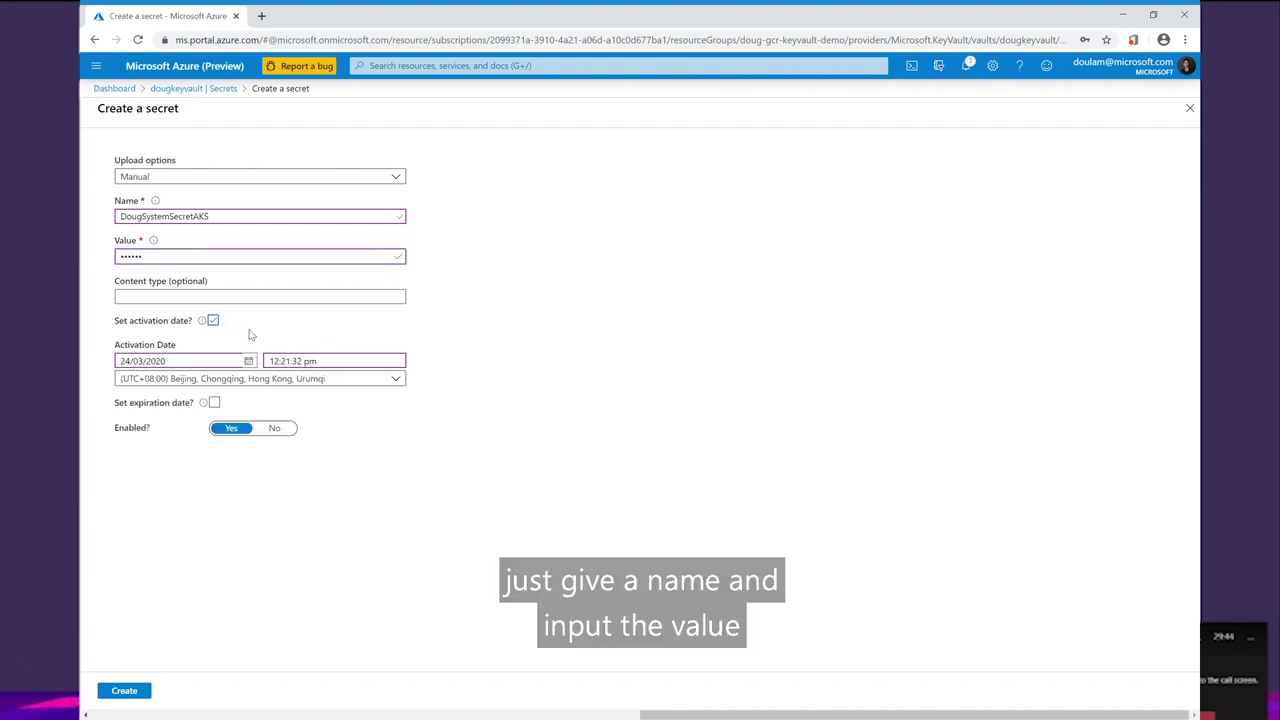
left_click(214, 403)
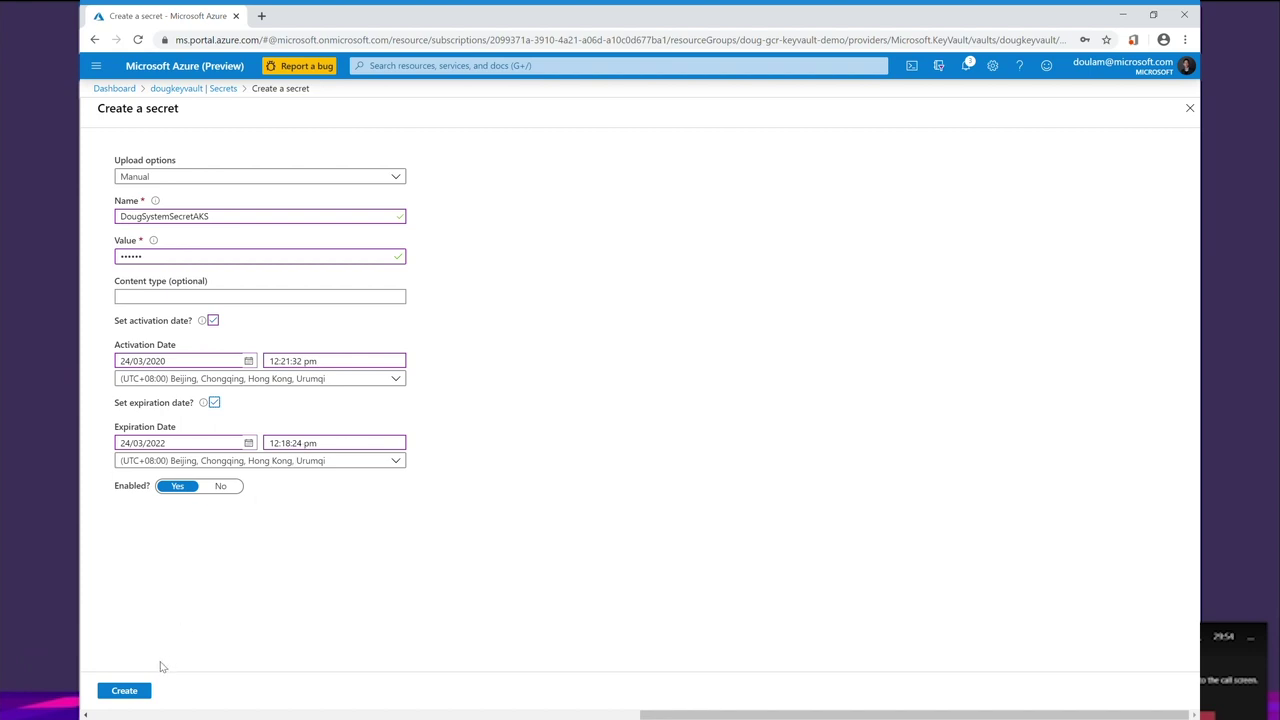
left_click(126, 691)
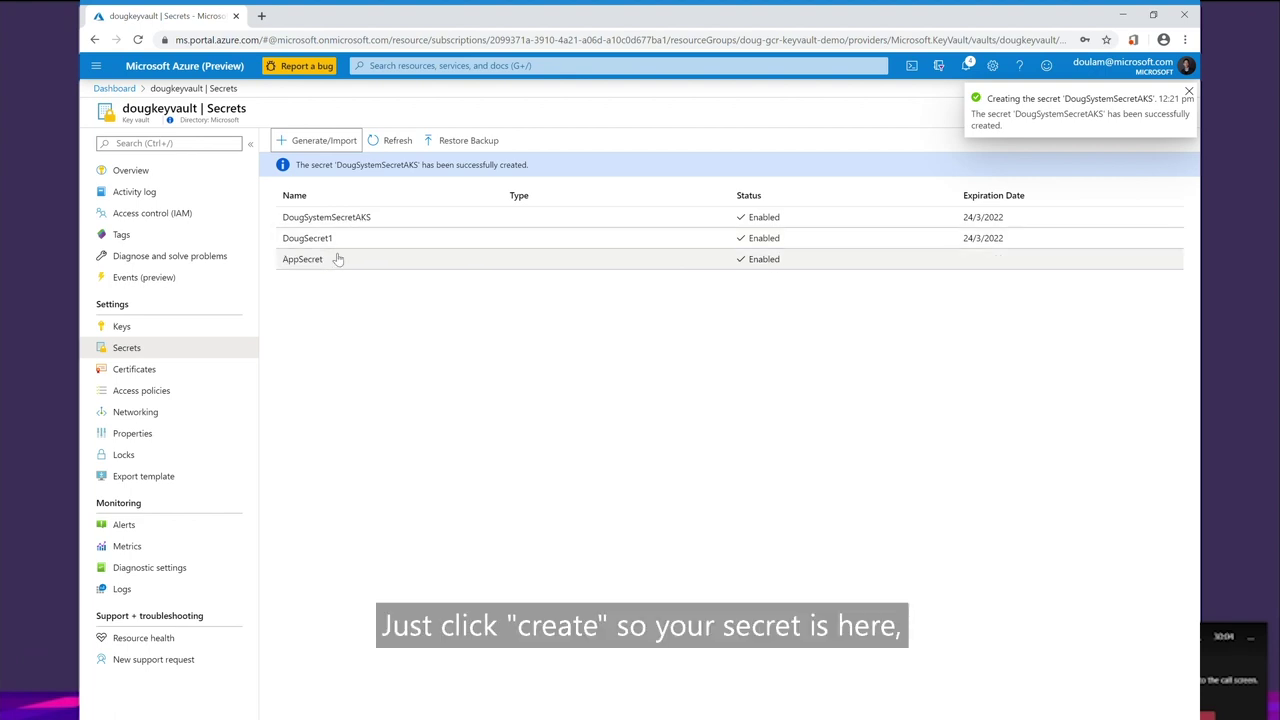
View the version list of the DougSystemSecretAKS secret and return to the Secrets list
left_click(349, 218)
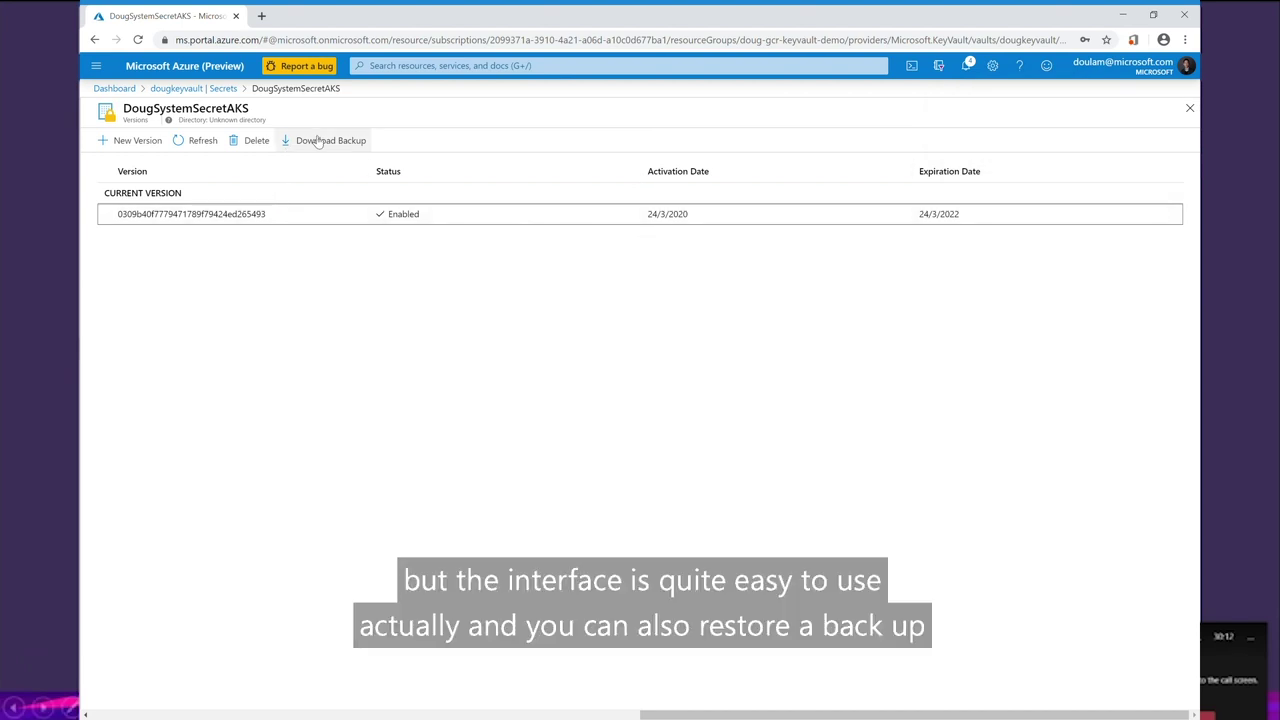
left_click(225, 90)
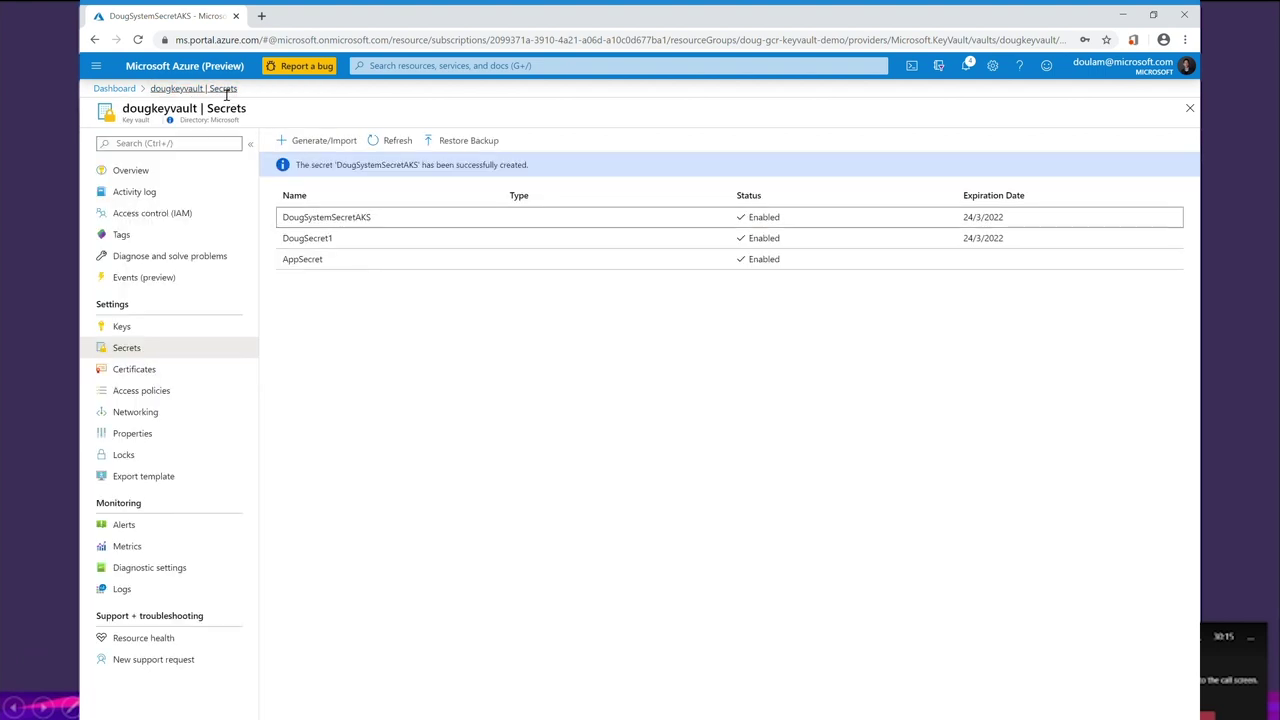
Examine the certificate creation form's creation methods and lifetime action types in the key vault, and return to the Certificates list
left_click(170, 368)
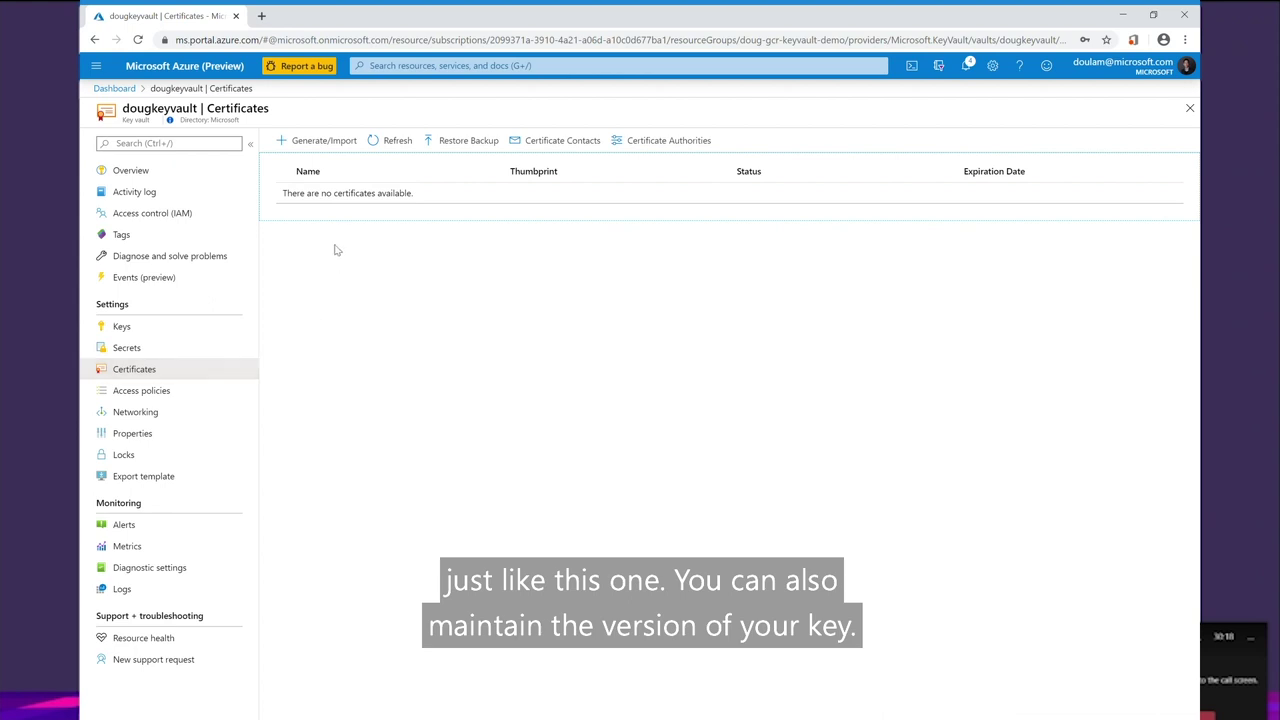
left_click(335, 143)
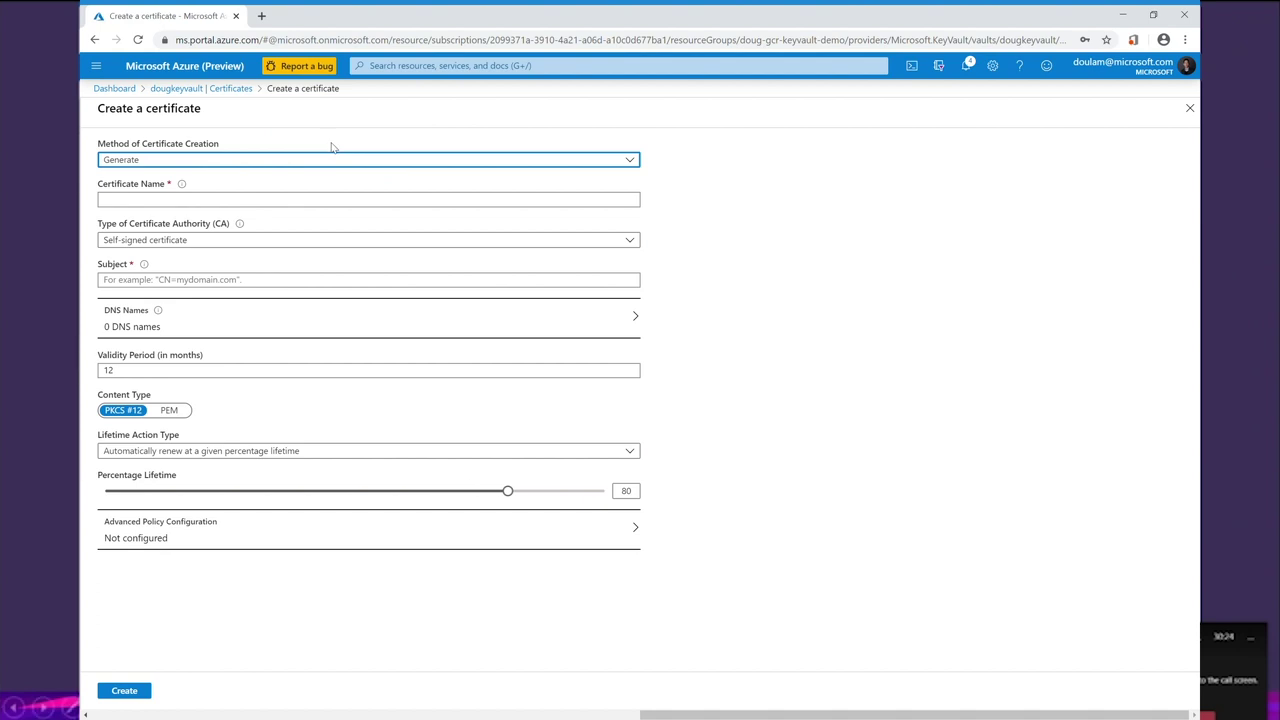
left_click(241, 167)
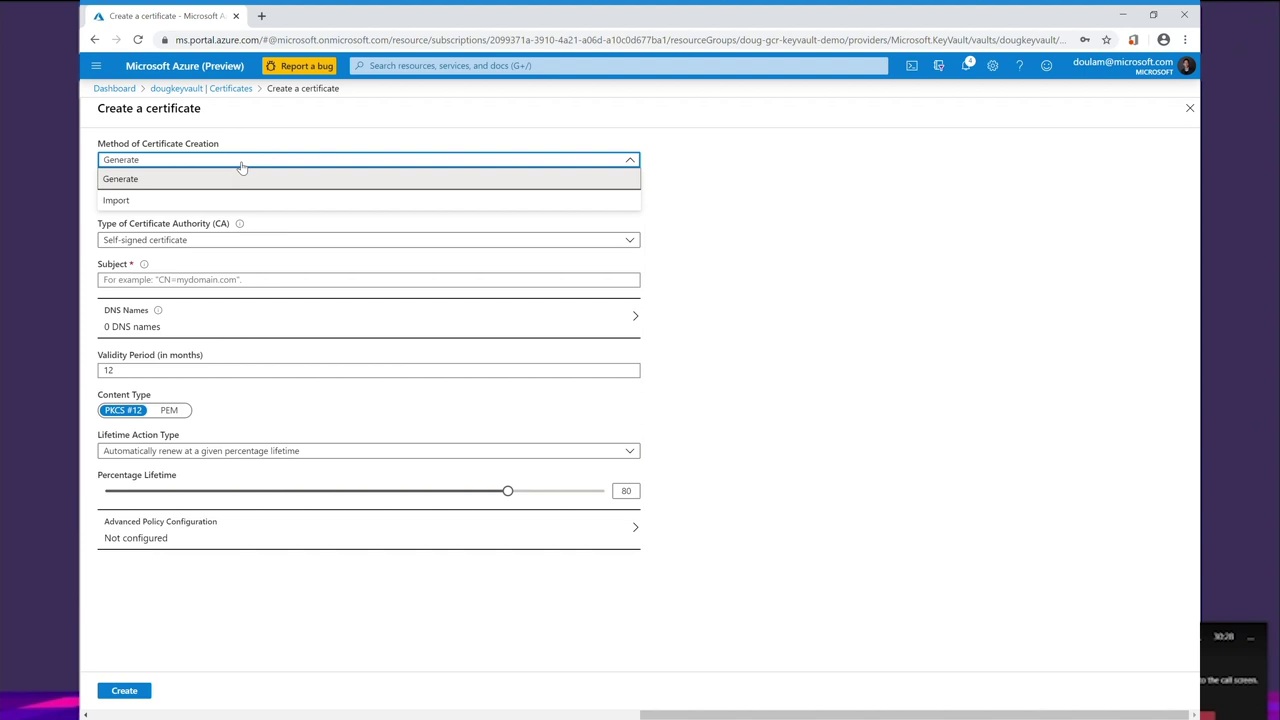
left_click(241, 166)
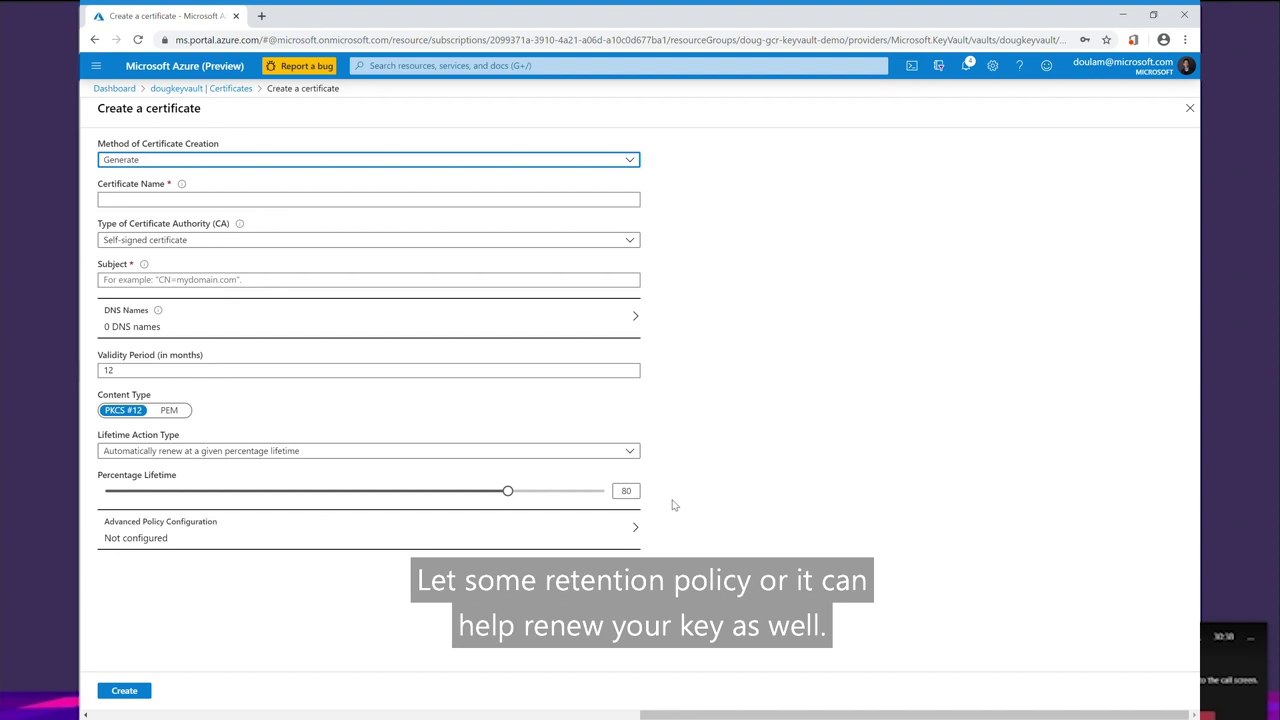
left_click(265, 451)
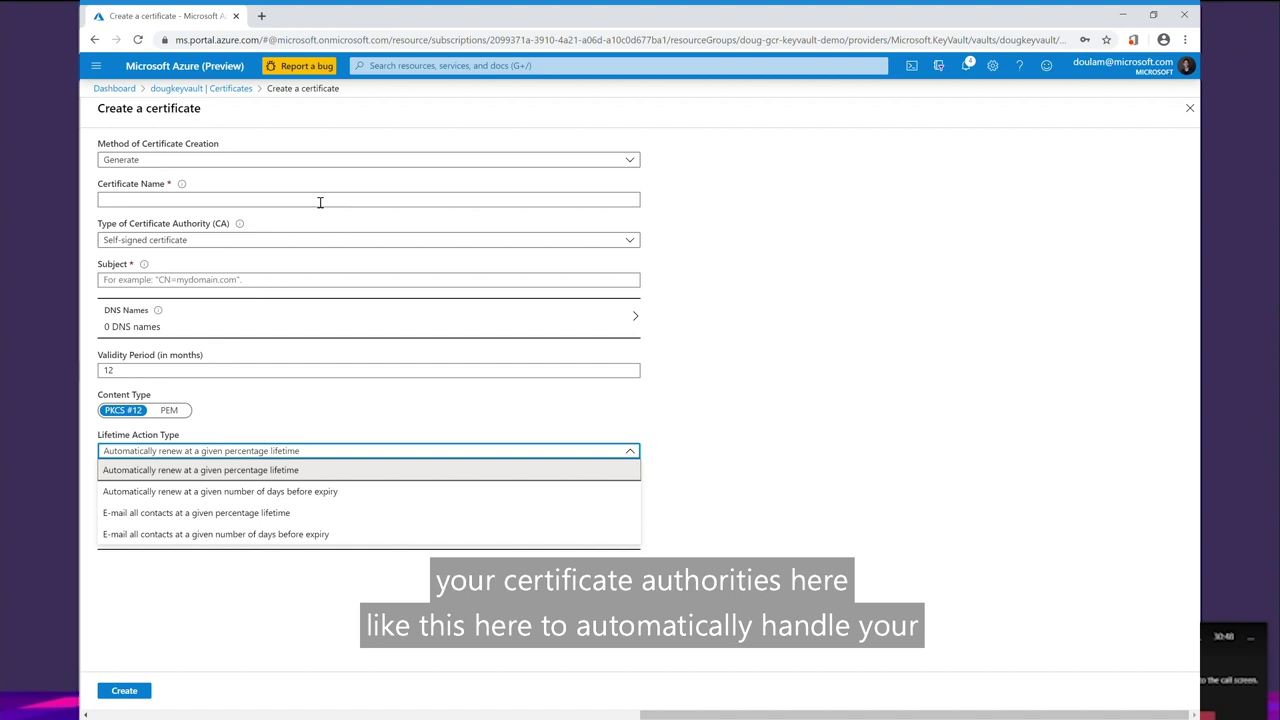
left_click(201, 88)
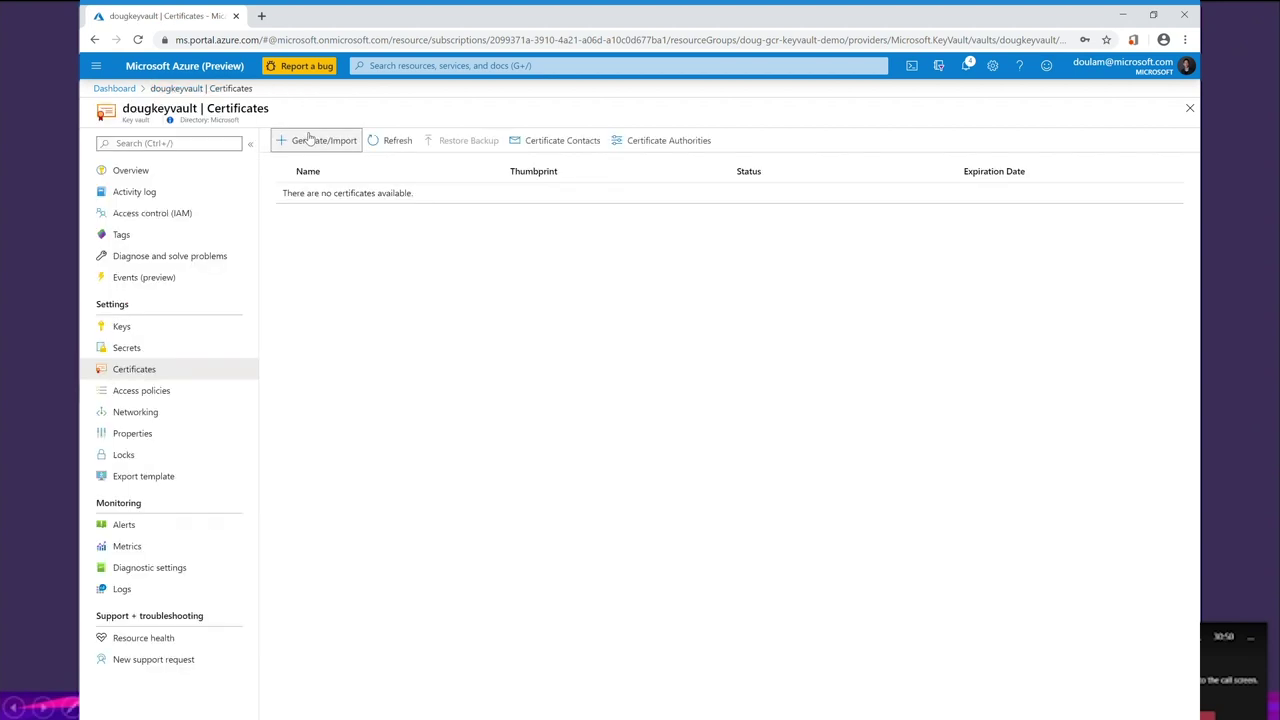
View the provider options for adding a certificate authority to the key vault, and return to the Certificates list
left_click(655, 145)
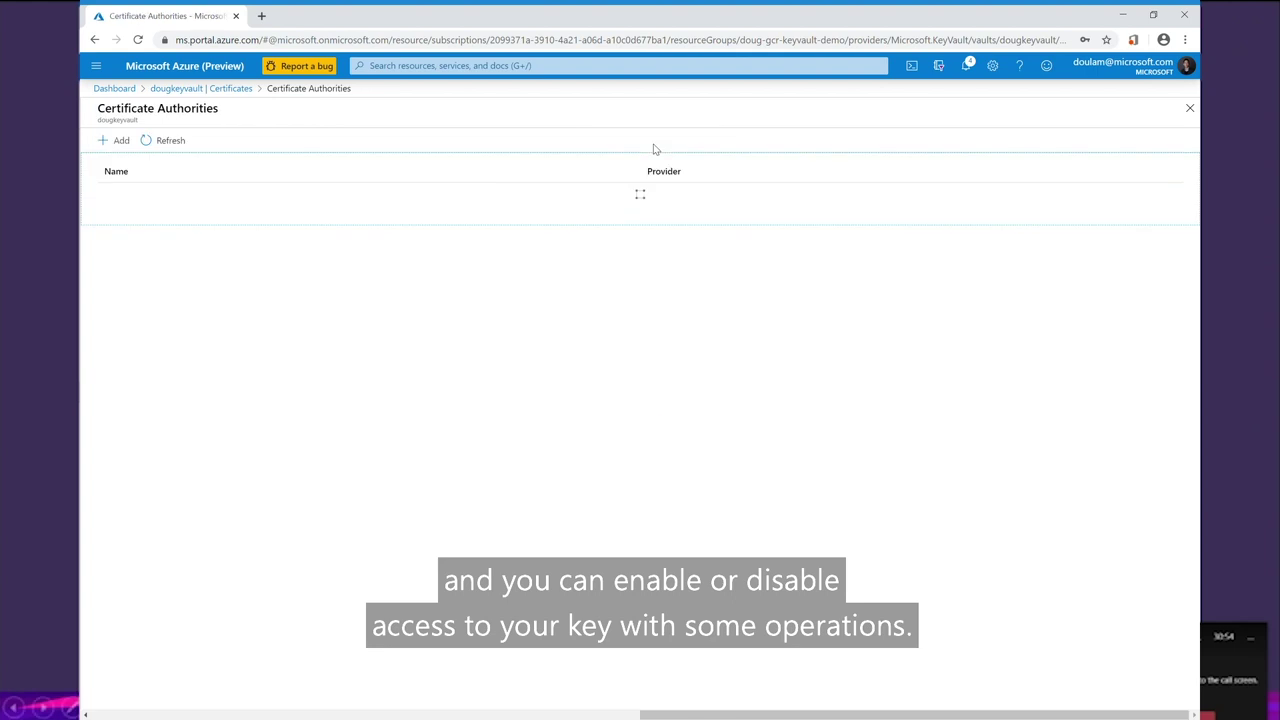
left_click(115, 140)
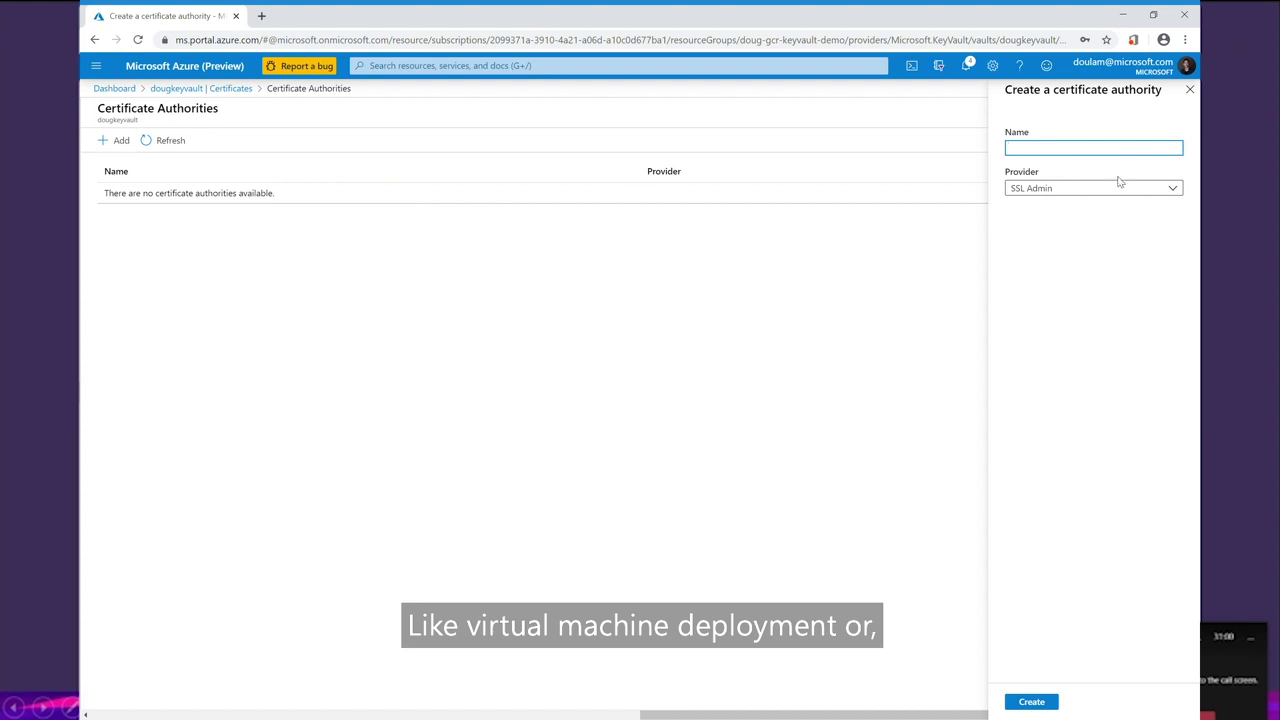
left_click(1111, 189)
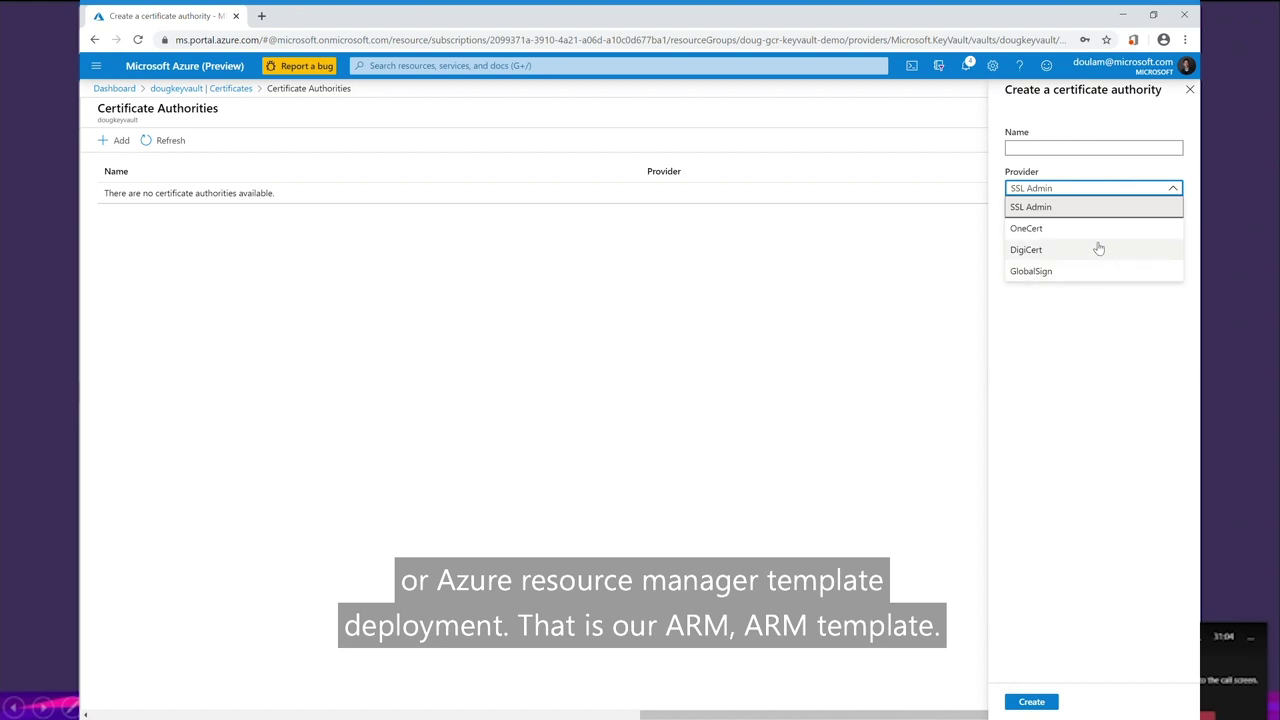
left_click(197, 95)
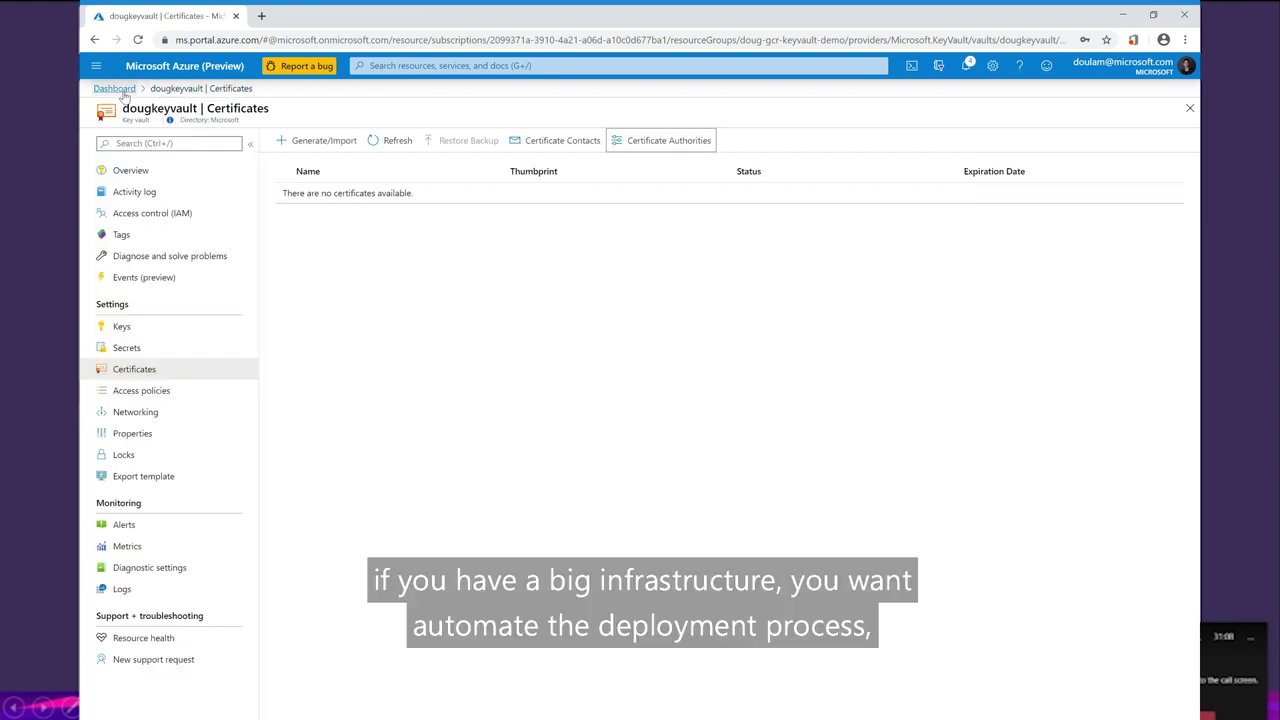
Review the key vault's access policies and its access options for virtual machine deployment, Resource Manager template deployment and disk encryption
left_click(167, 399)
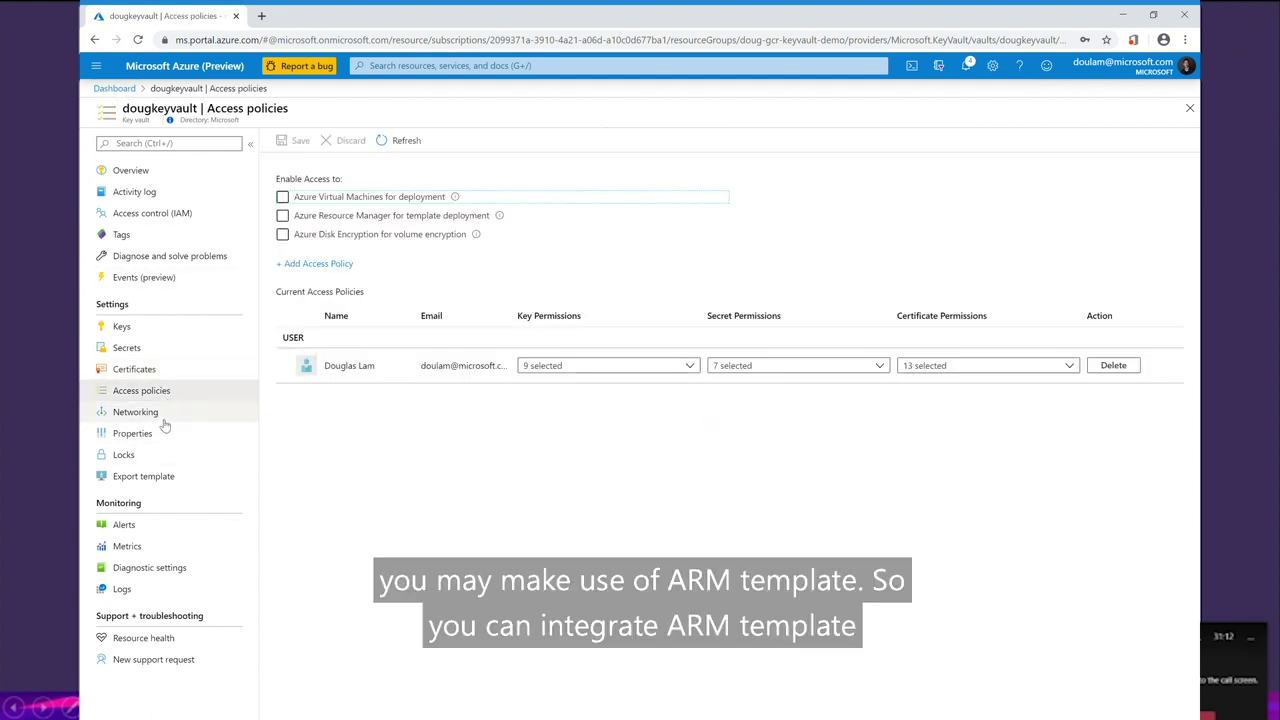
left_click(405, 199)
left_click(407, 216)
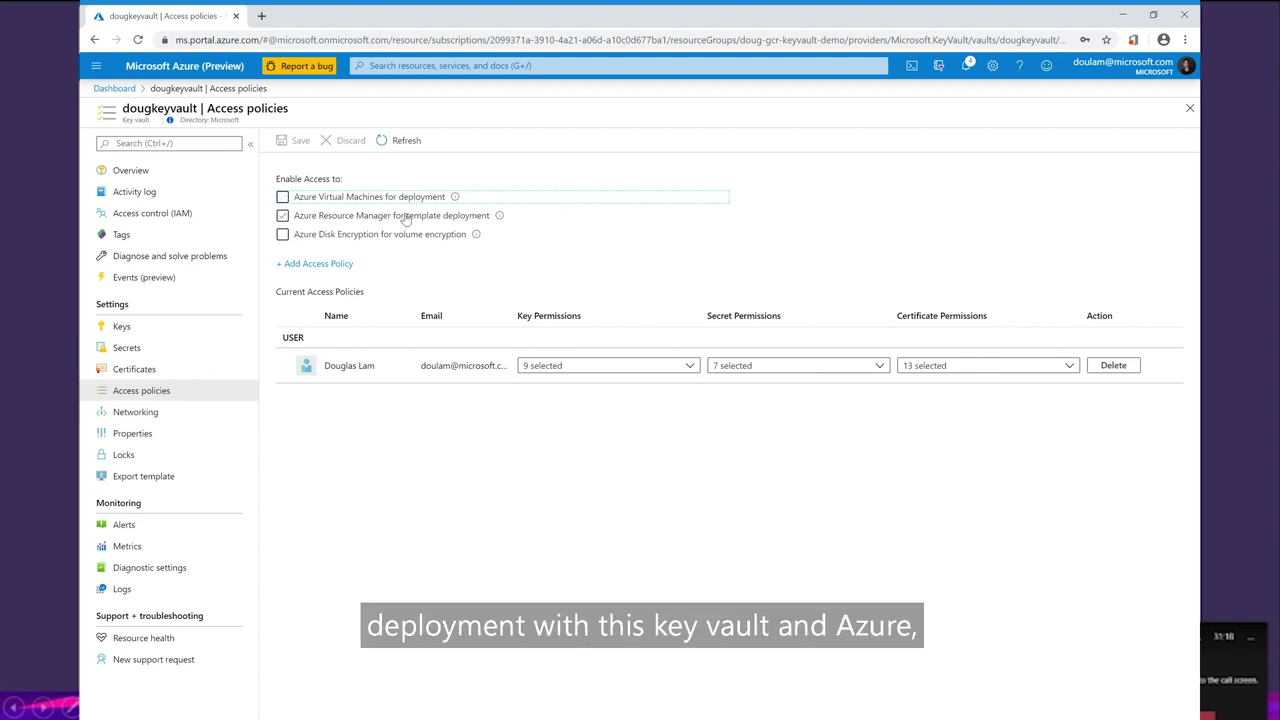
left_click(405, 217)
left_click(409, 236)
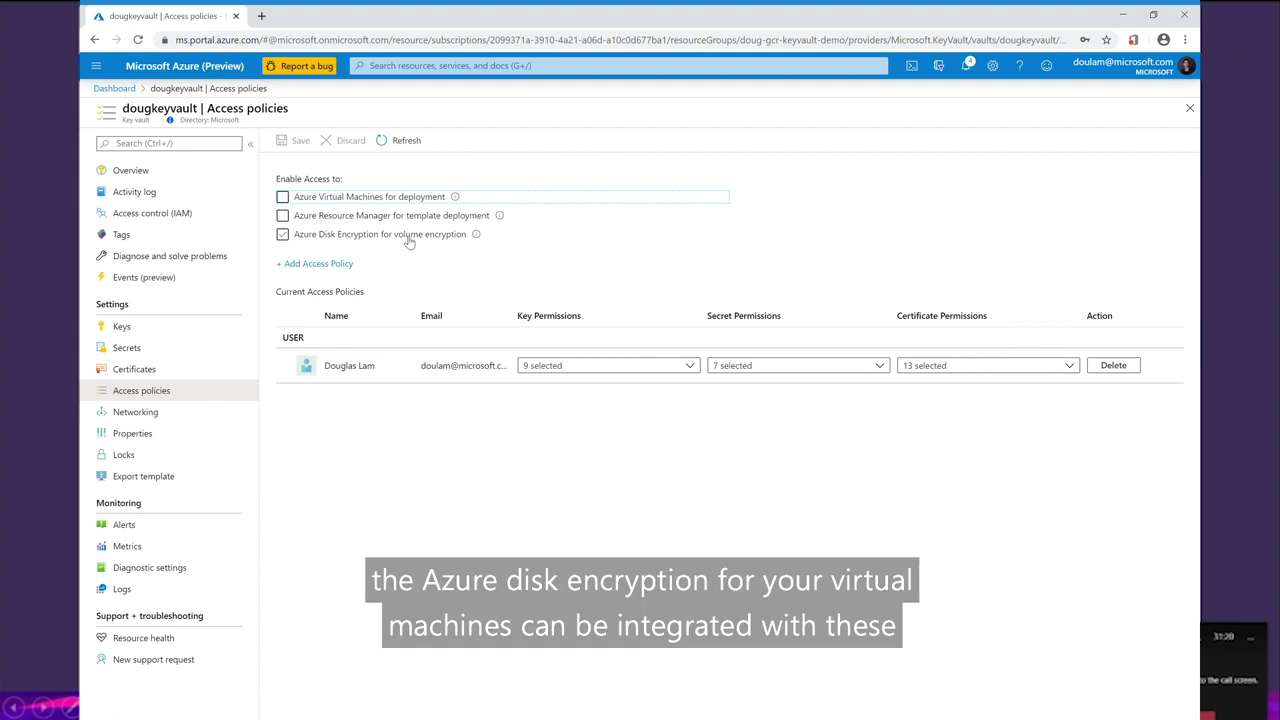
left_click(409, 240)
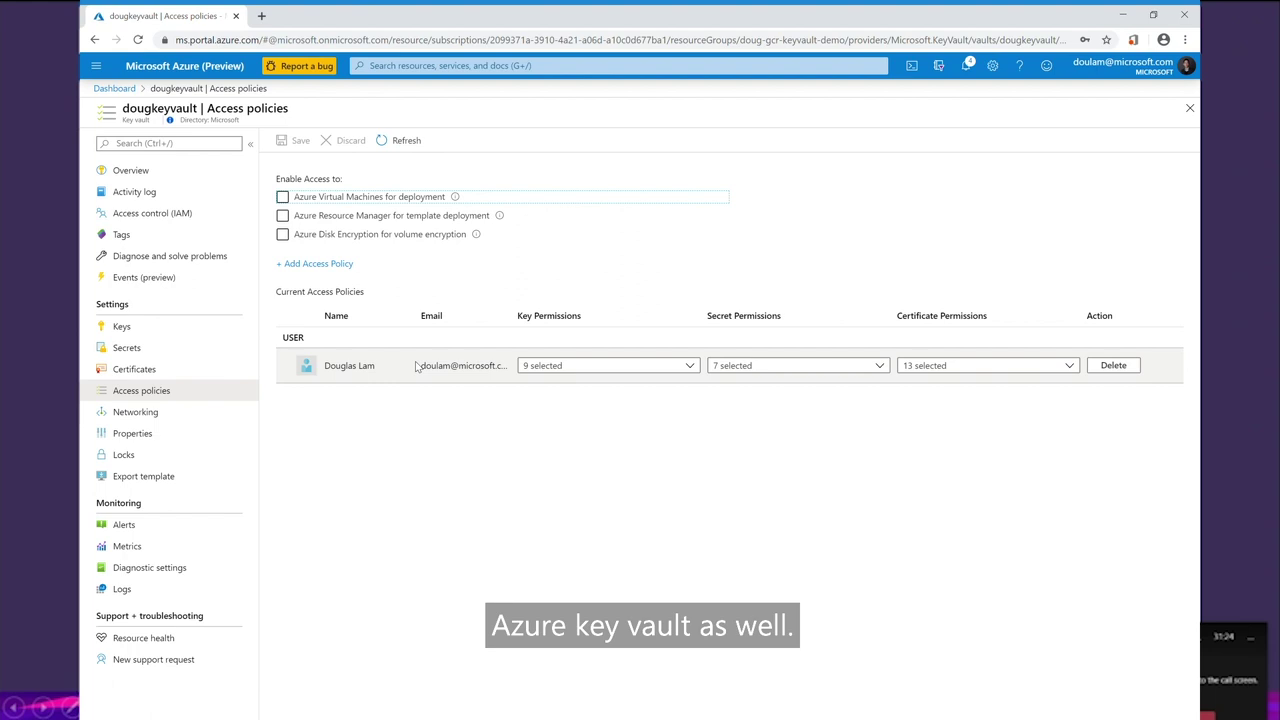
View the key vault's firewall and virtual network settings and return to its overview
left_click(167, 417)
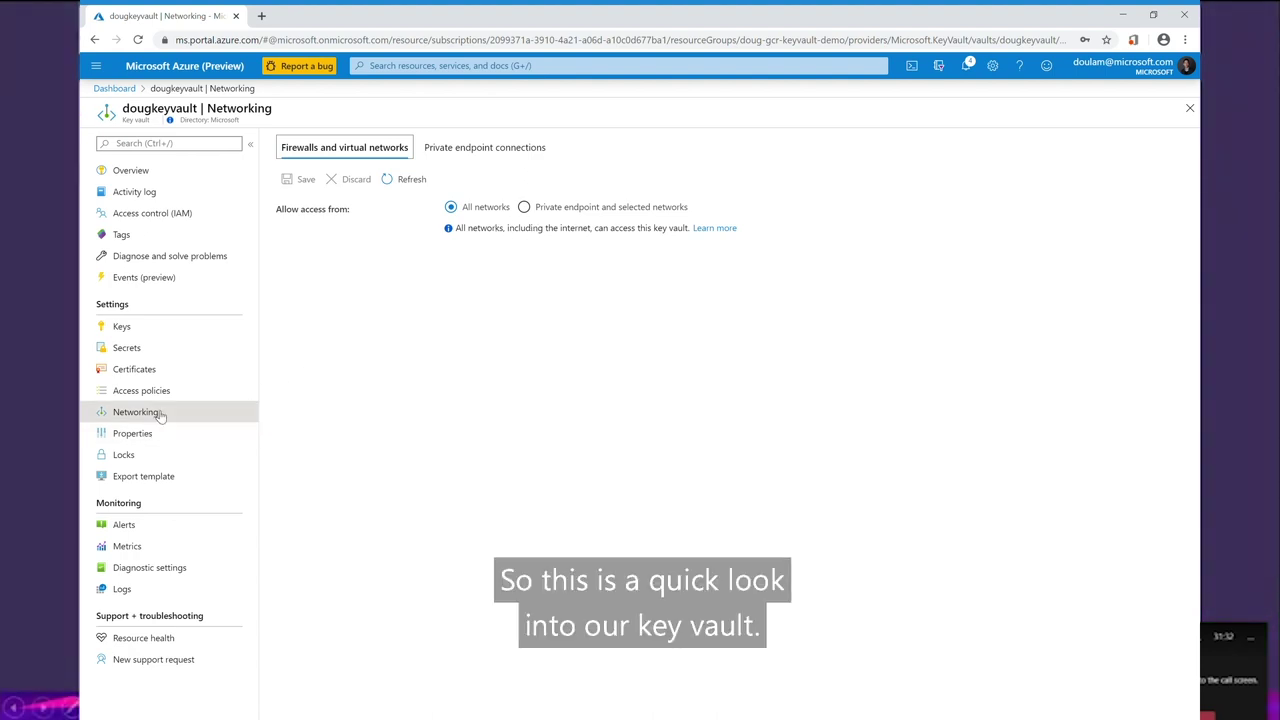
left_click(184, 176)
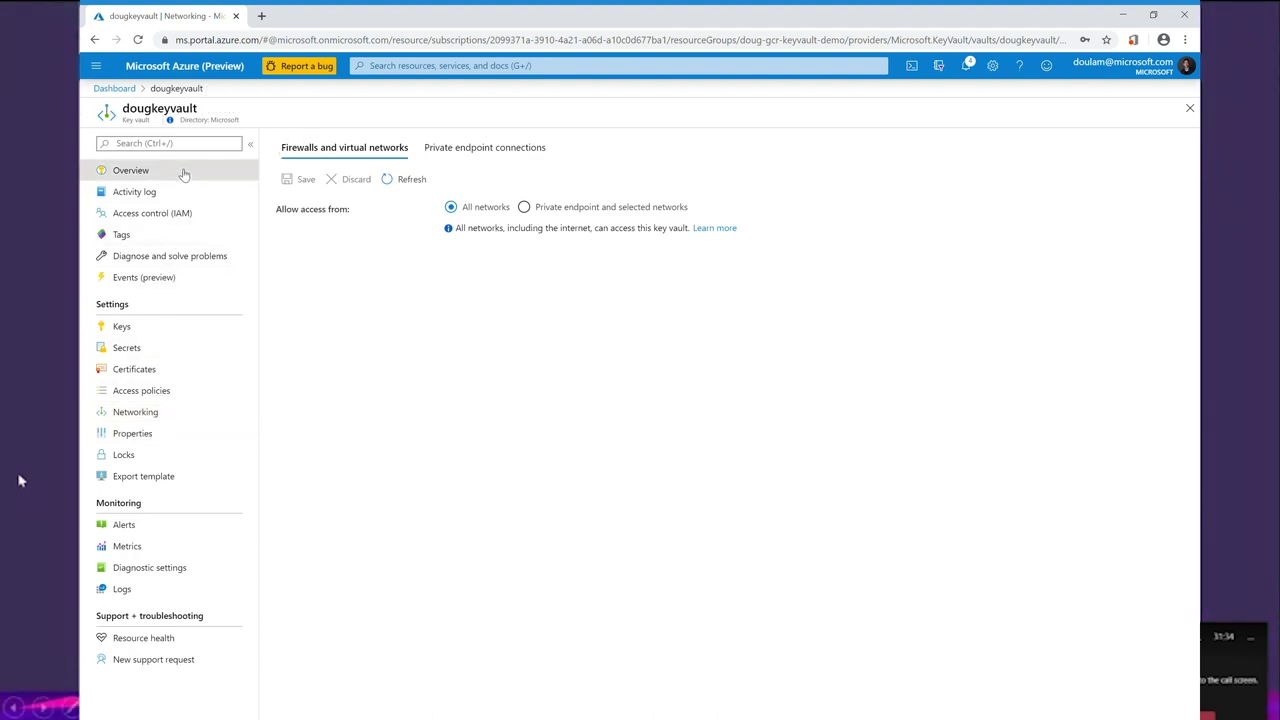